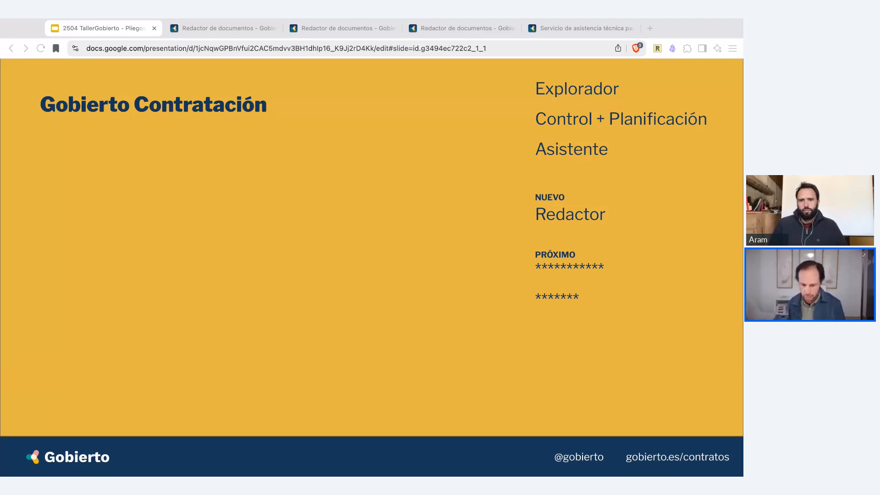
# - Advance the presentation through the Explorador, Planificación, Asistente and Redactor slides to the "Instalación de pérgolas ajardinadas en Plaza Mayor" slide
pyautogui.press('Right')
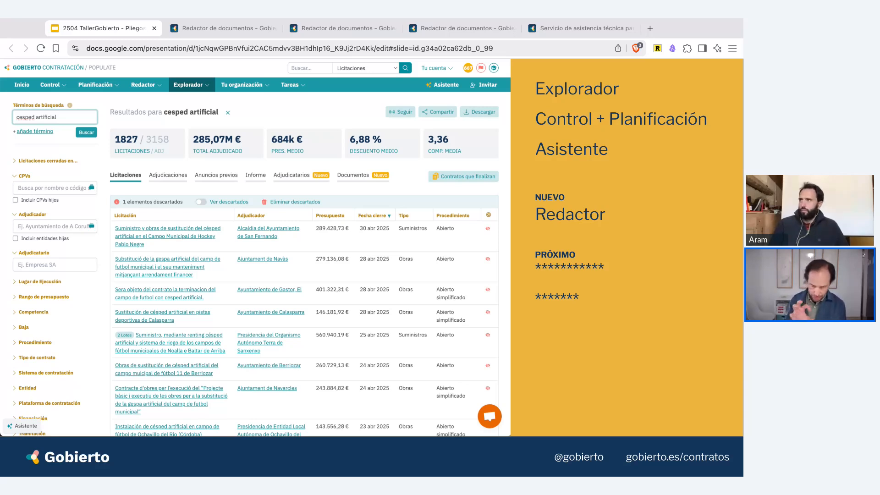
pyautogui.press('Right')
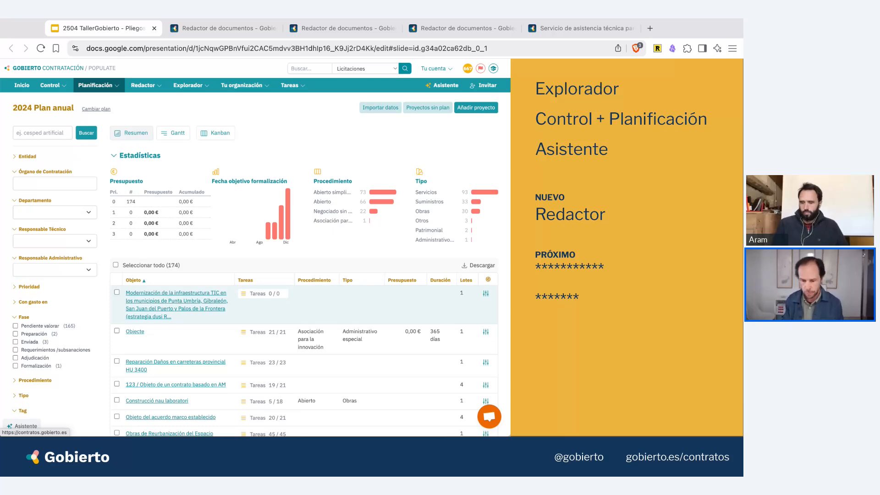
pyautogui.press('Right')
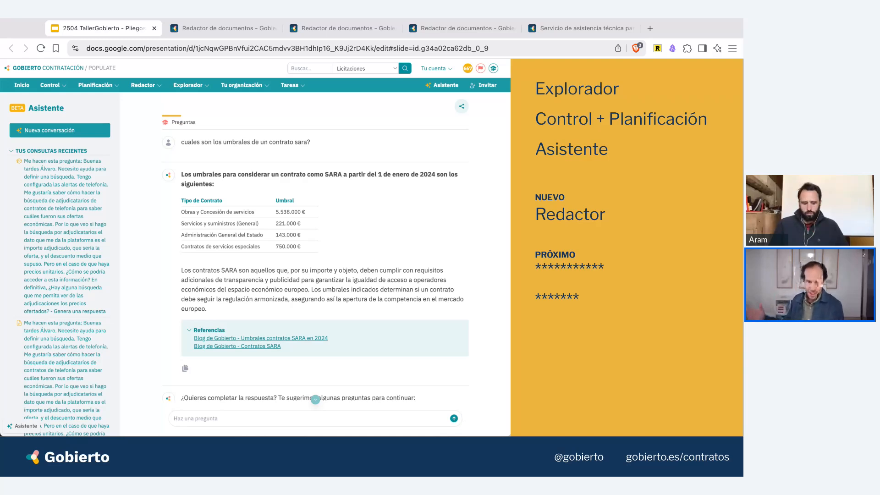
pyautogui.press('Right')
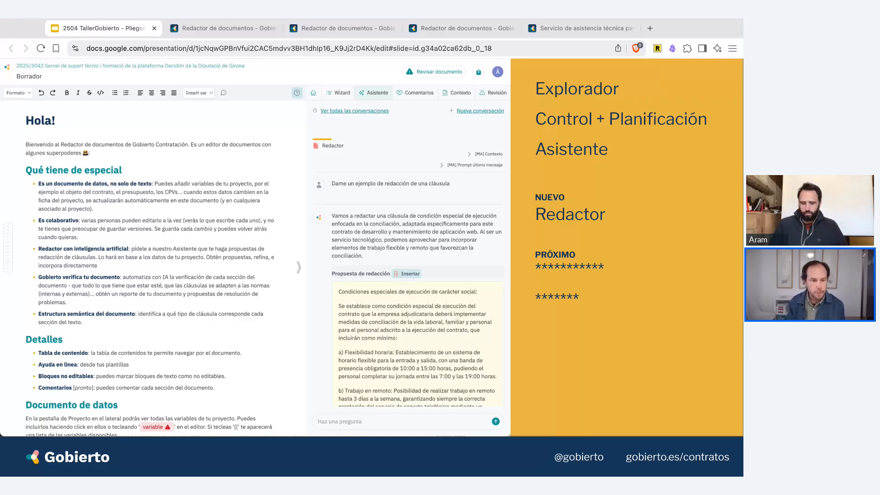
pyautogui.press('Right')
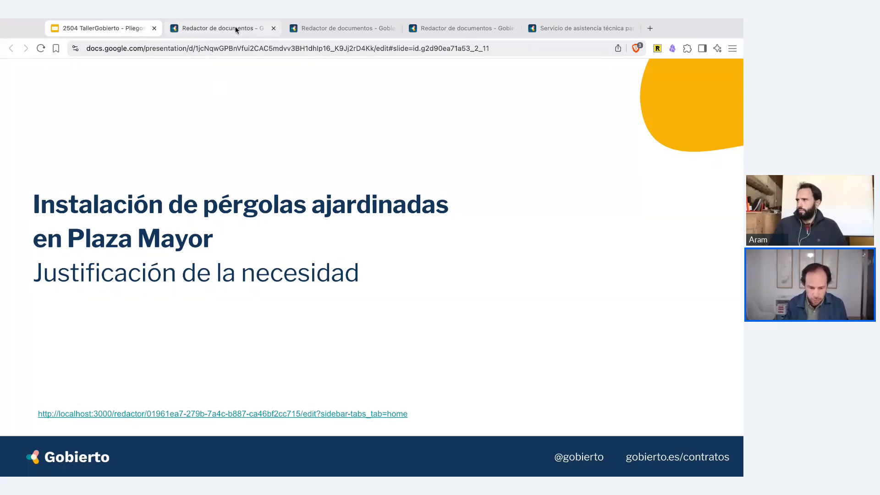
# - Open the document linked on the slide and send its heading "1.2. Justificación de la necesidad" to the assistant
pyautogui.click(221, 414)
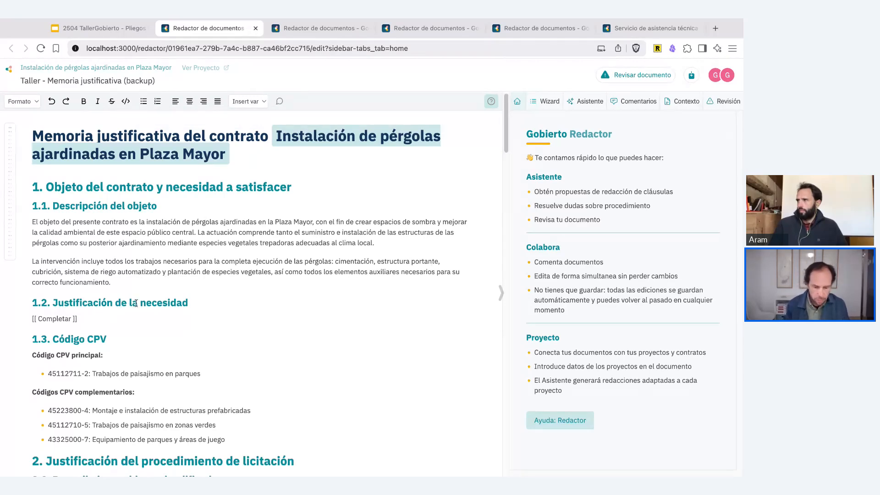
pyautogui.scroll(-1, 136, 303)
pyautogui.moveTo(187, 281); pyautogui.dragTo(33, 280)
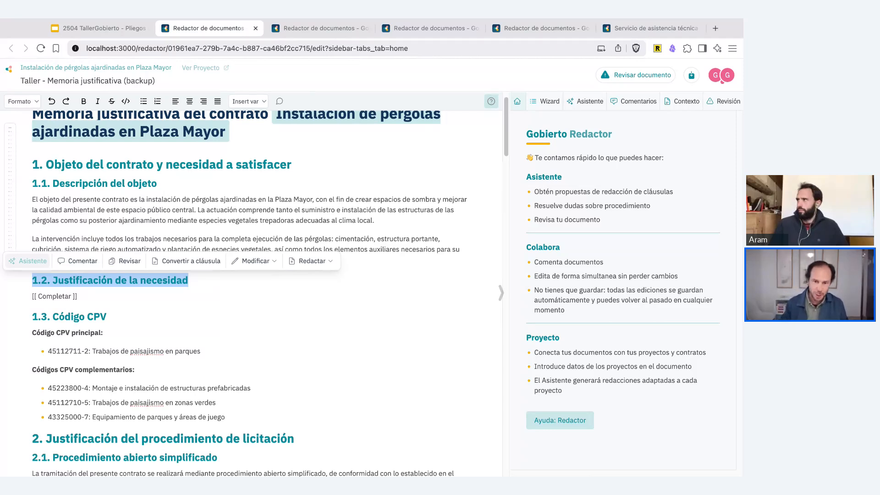
pyautogui.click(29, 259)
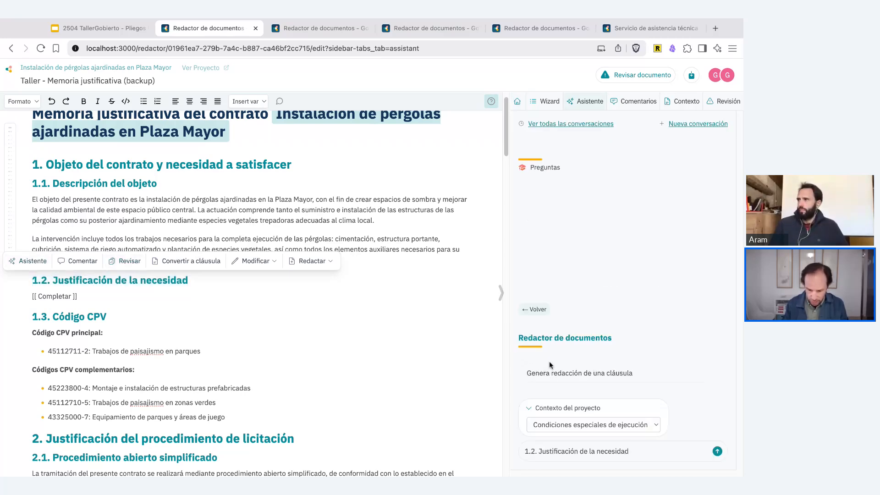
# - Set the project context to Otros and ask the assistant "Proponme una redacción de la Justificación de la necesidad"
pyautogui.click(590, 425)
pyautogui.click(604, 451)
pyautogui.click(628, 450)
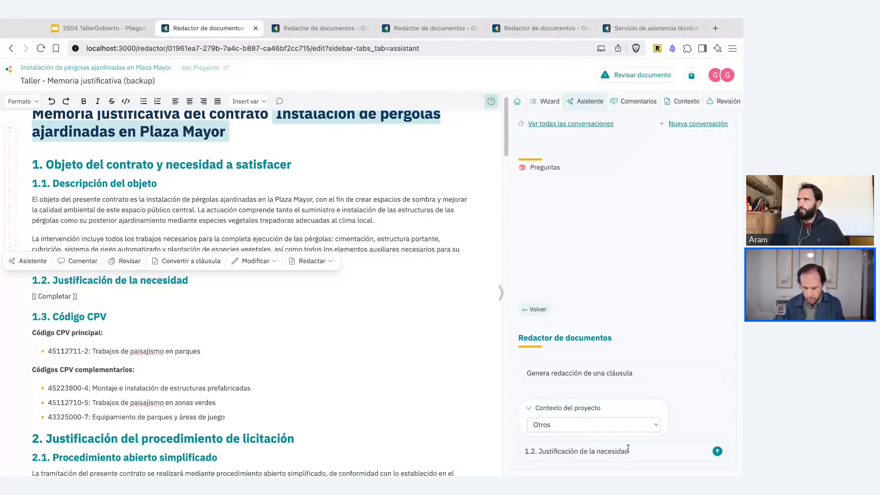
pyautogui.write('Propone')
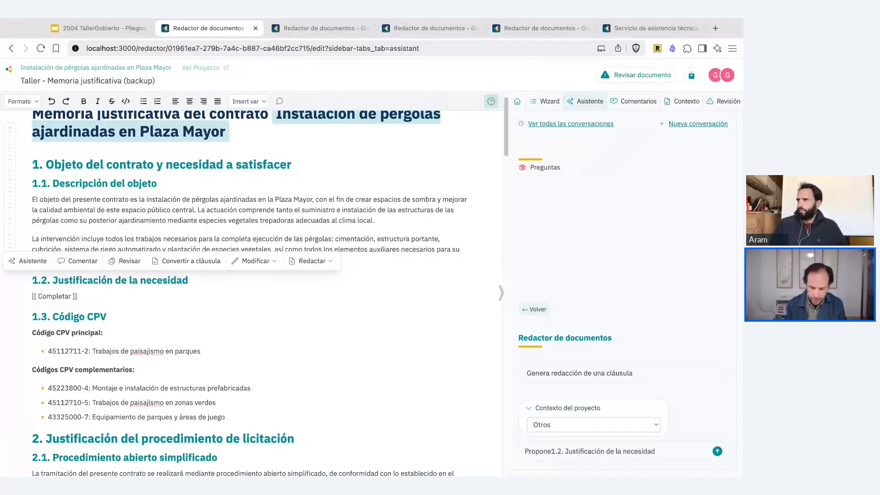
pyautogui.press('BackSpace')
pyautogui.write('me una reda')
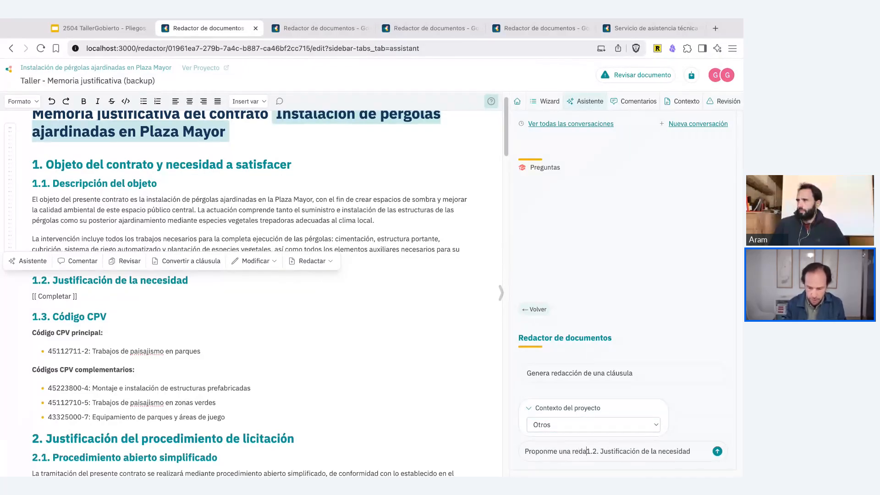
pyautogui.write('cción de l')
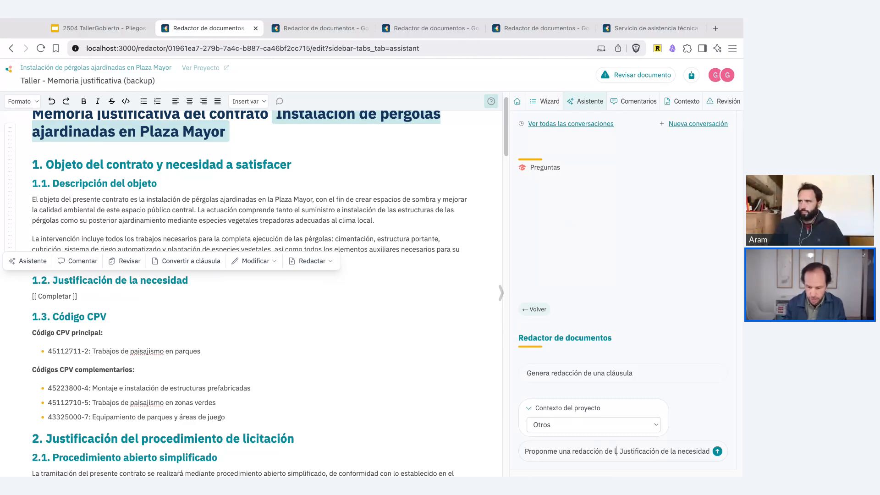
pyautogui.write('a')
pyautogui.press('Delete')
pyautogui.press('Return')
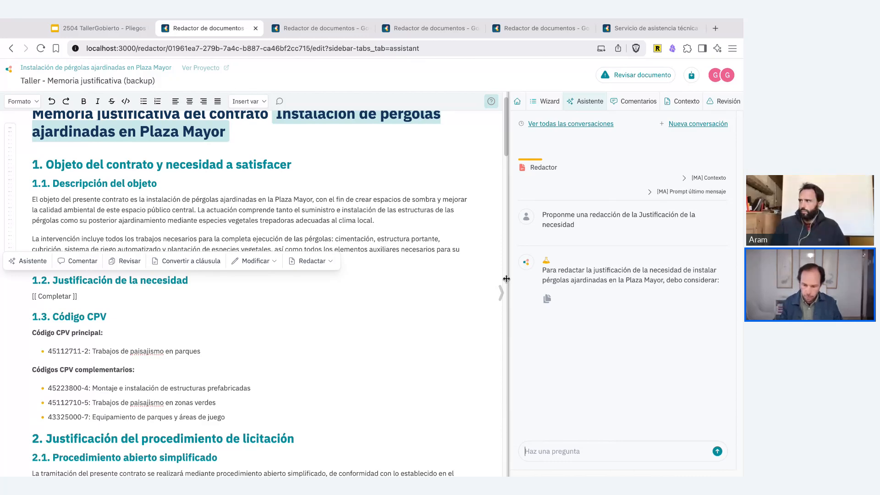
# - Widen the assistant area and review the proposed wording along with its explanation and suggested extensions
pyautogui.moveTo(507, 279); pyautogui.dragTo(452, 278)
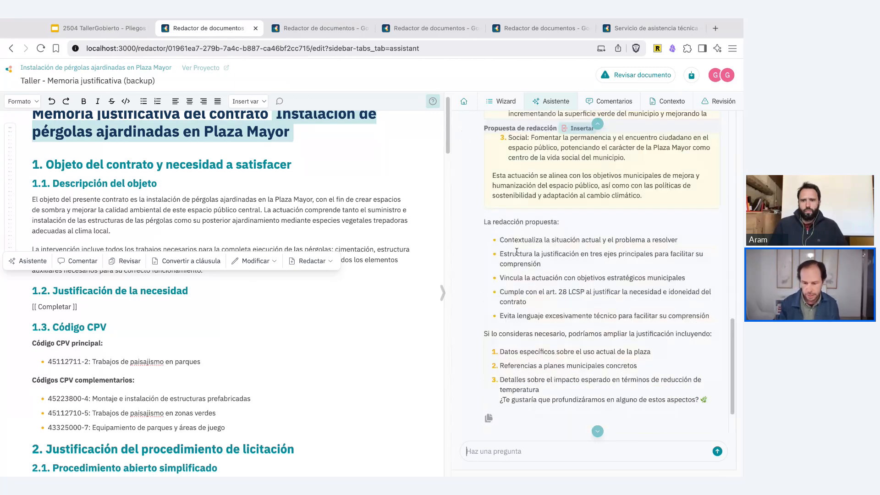
pyautogui.scroll(5, 517, 252)
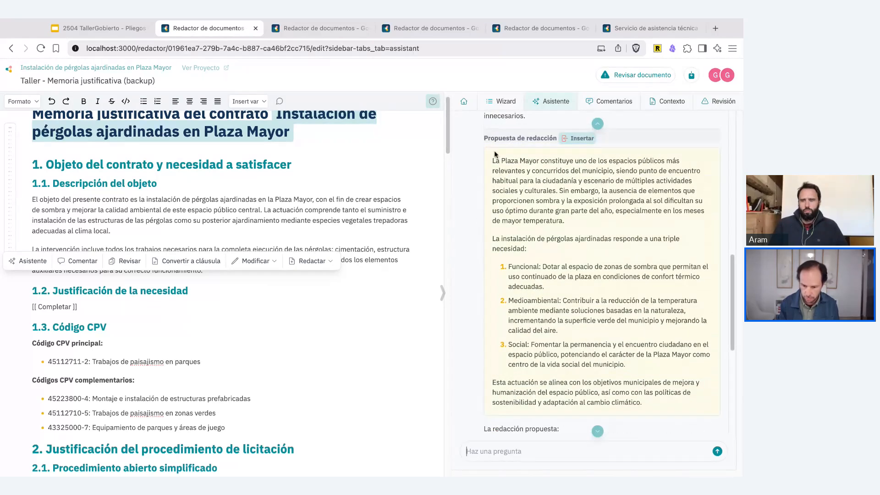
pyautogui.scroll(-6, 498, 229)
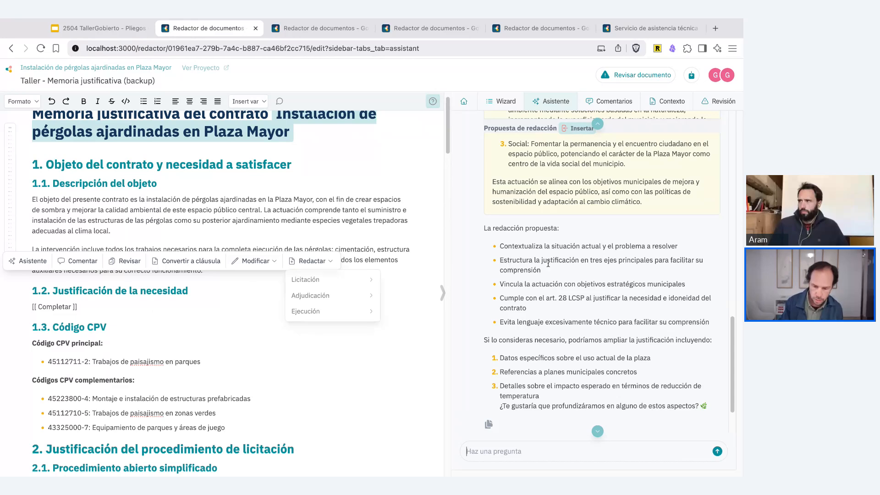
pyautogui.scroll(3, 548, 263)
pyautogui.scroll(2, 549, 262)
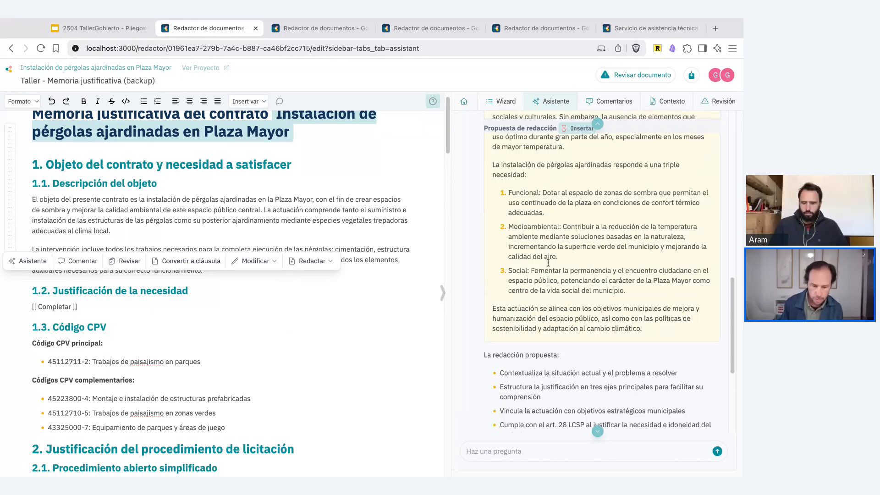
# - Replace the "[[ Completar ]]" placeholder under section 1.2 with the assistant's proposed wording
pyautogui.tripleClick(181, 307)
pyautogui.press('BackSpace')
pyautogui.scroll(3, 567, 175)
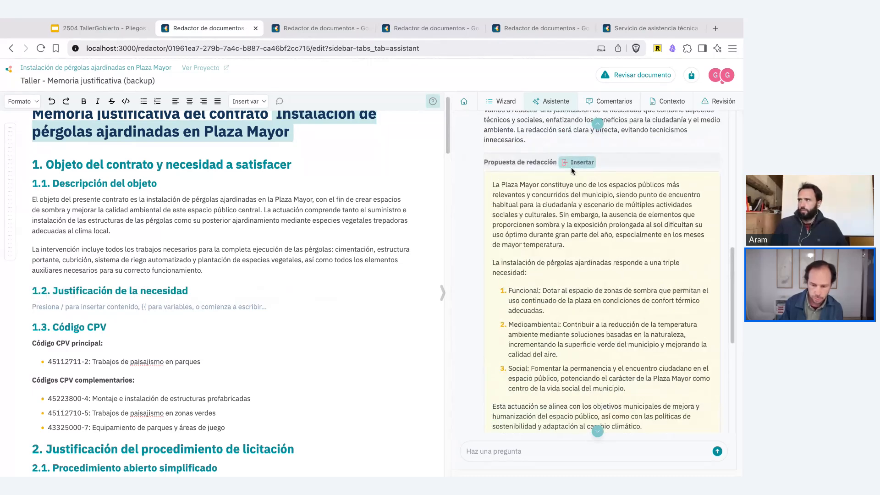
pyautogui.click(572, 164)
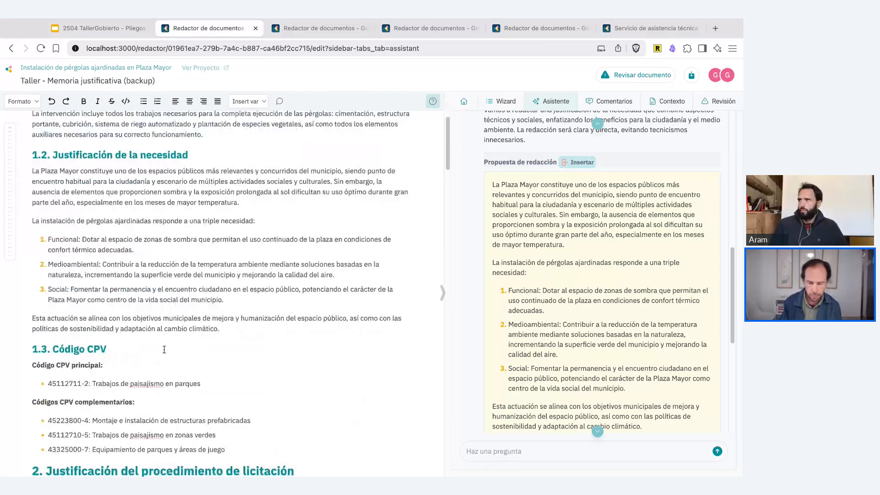
pyautogui.scroll(-1, 165, 349)
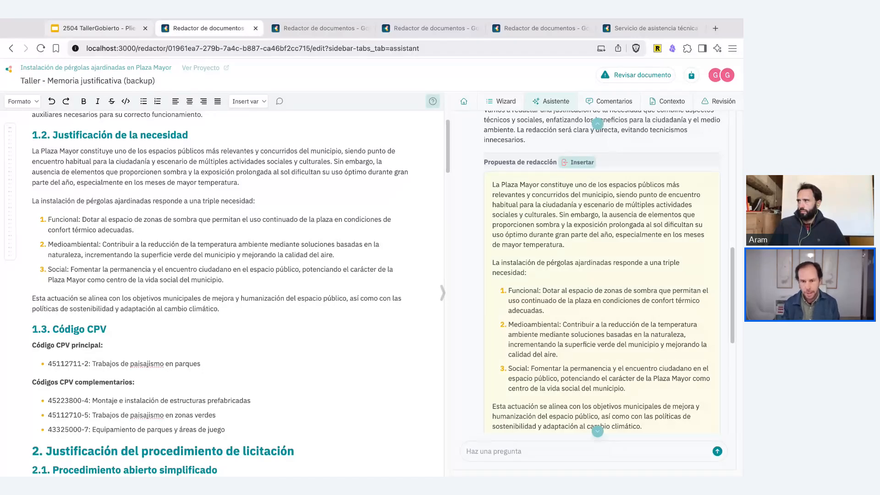
# - Switch back to the Google Slides presentation and advance the pérgolas slide to reveal the assistant's analysis and proposal
pyautogui.click(99, 28)
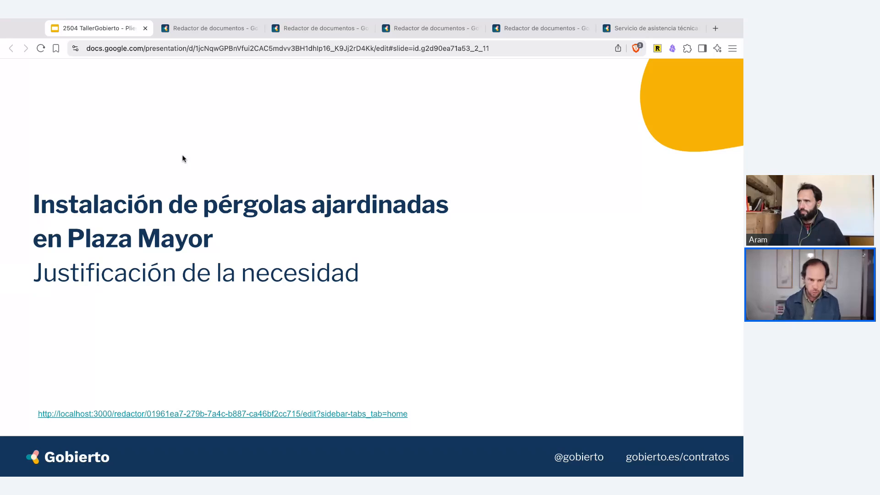
pyautogui.press('Right')
pyautogui.press('Right')
pyautogui.press('Right')
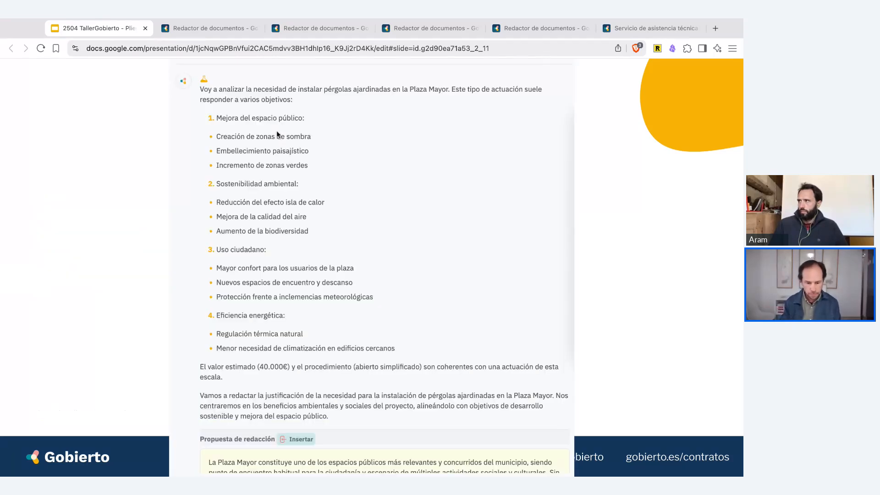
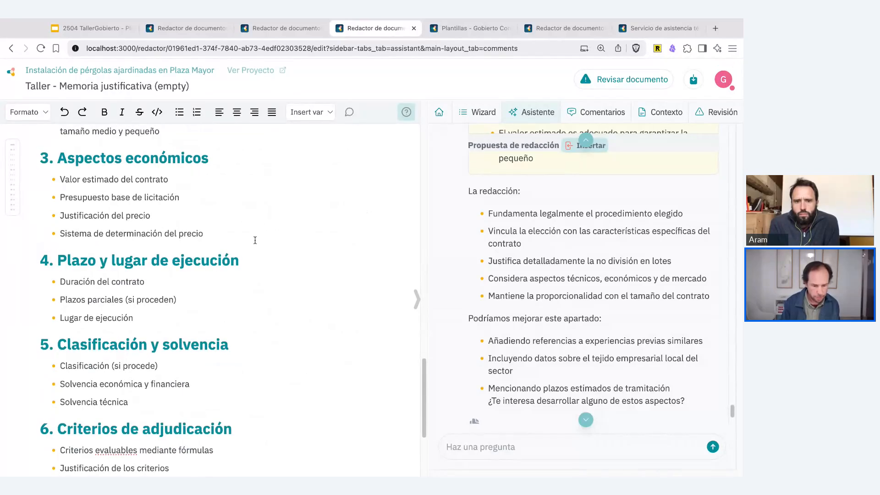
pyautogui.scroll(-5, 254, 240)
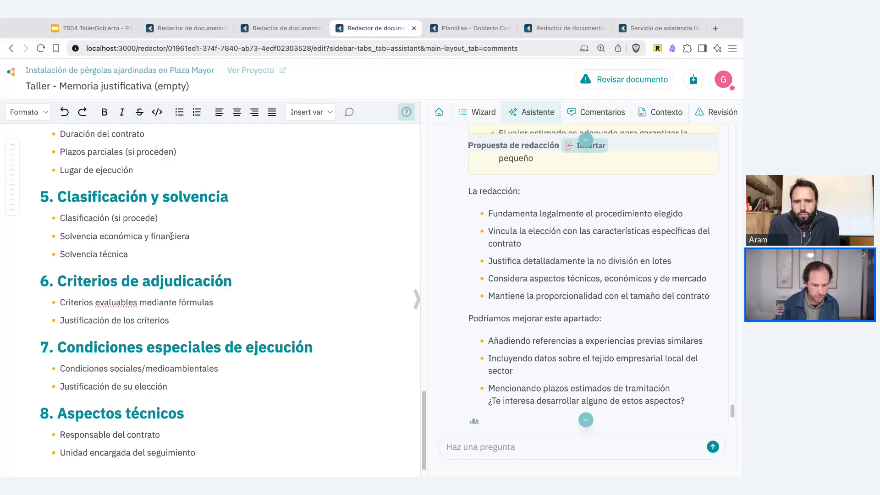
# - Ask the assistant to draft the "Solvencia técnica" item from section 5, using the item's text as the question
pyautogui.tripleClick(120, 255)
pyautogui.hotkey('ctrl', 'c')
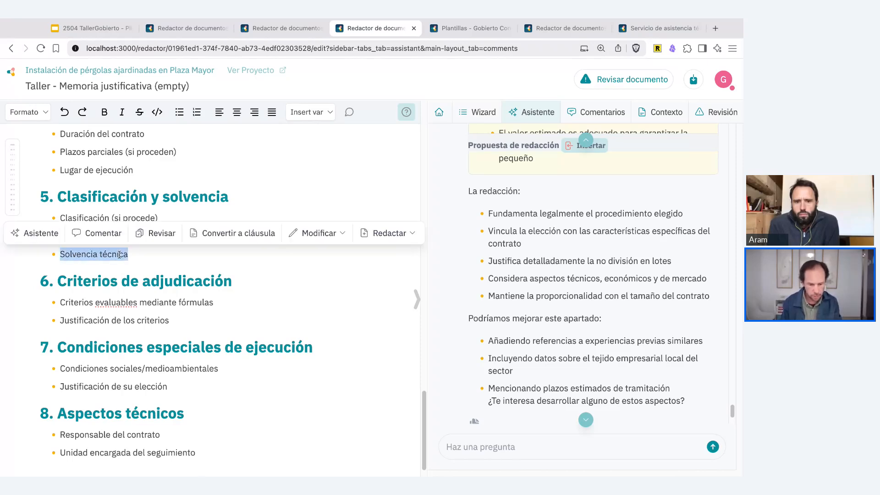
pyautogui.click(477, 447)
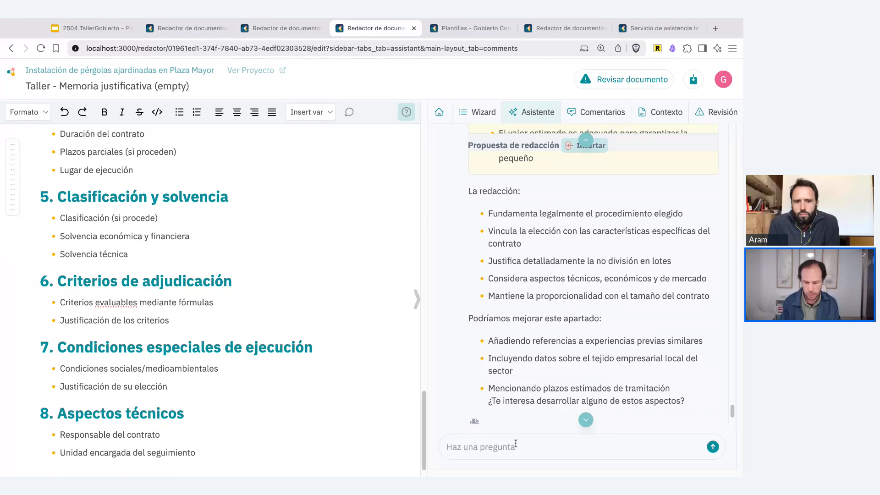
pyautogui.hotkey('ctrl', 'v')
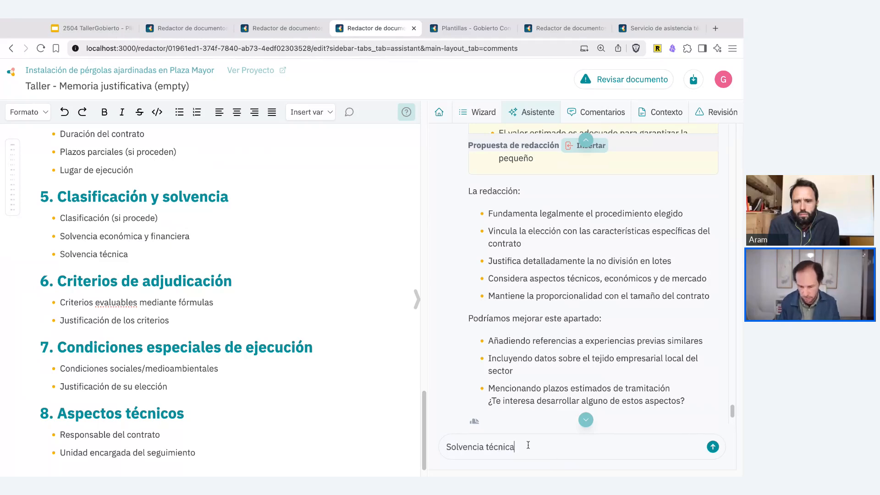
pyautogui.hotkey('ctrl', 'a')
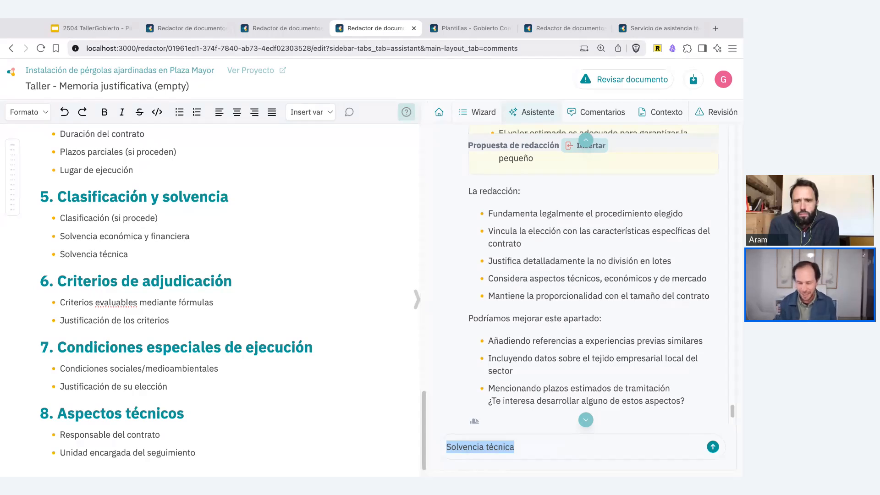
pyautogui.click(713, 447)
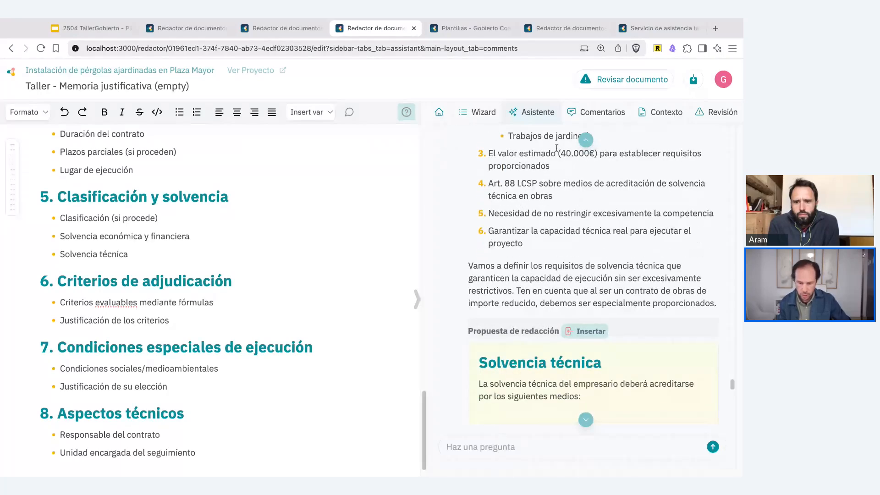
# - Replace the "Solvencia técnica" bullet in section 5 with the assistant's proposed wording, inserted outside the bullet list
pyautogui.tripleClick(119, 254)
pyautogui.press('BackSpace')
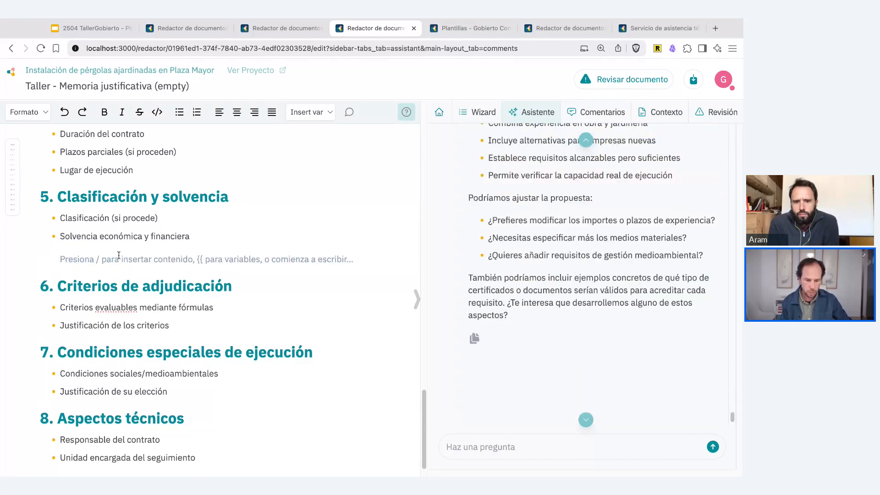
pyautogui.press('BackSpace')
pyautogui.press('Return')
pyautogui.press('Return')
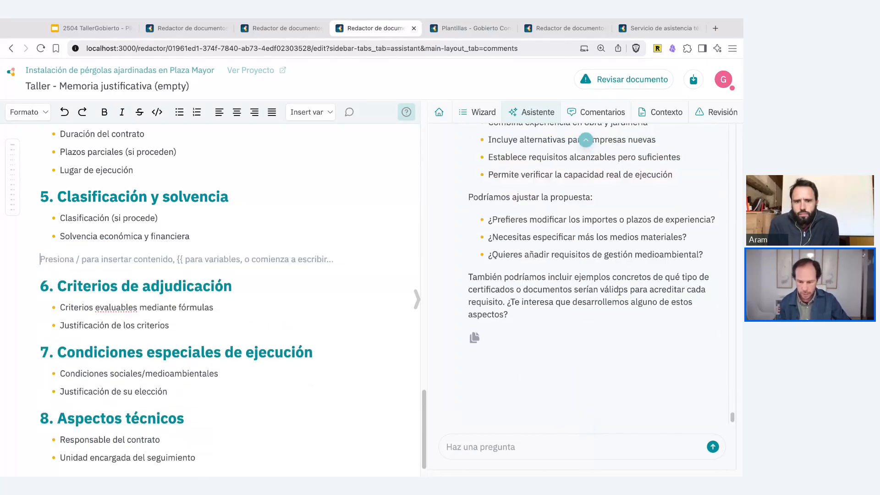
pyautogui.scroll(3, 620, 290)
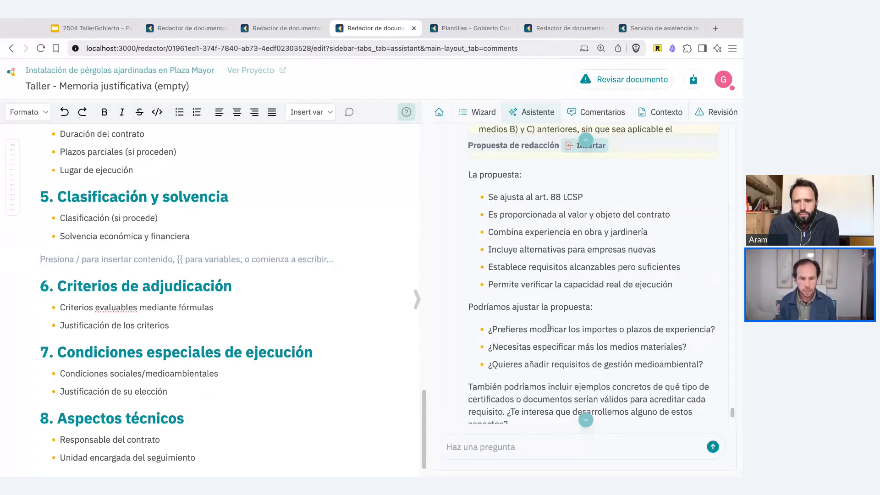
pyautogui.scroll(5, 650, 233)
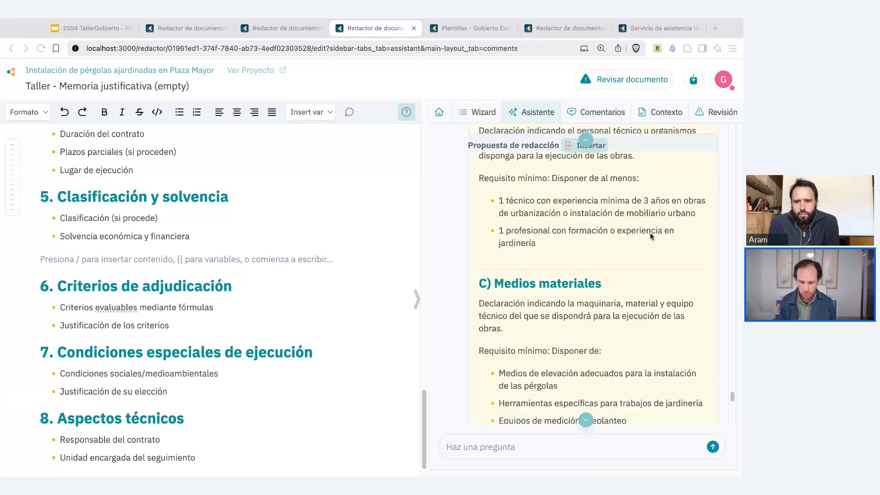
pyautogui.scroll(5, 650, 233)
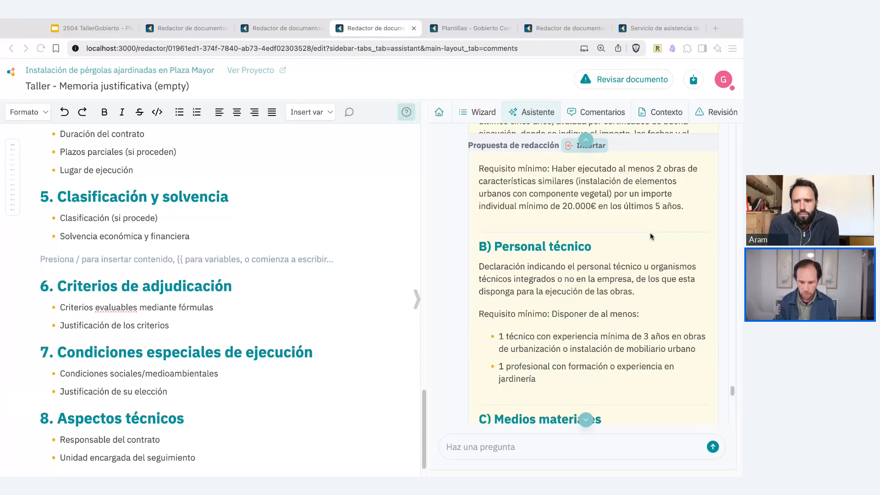
pyautogui.click(571, 146)
# - Ask the assistant to draft section 6, using its heading "6. Criterios de adjudicación" as the question
pyautogui.scroll(-3, 124, 215)
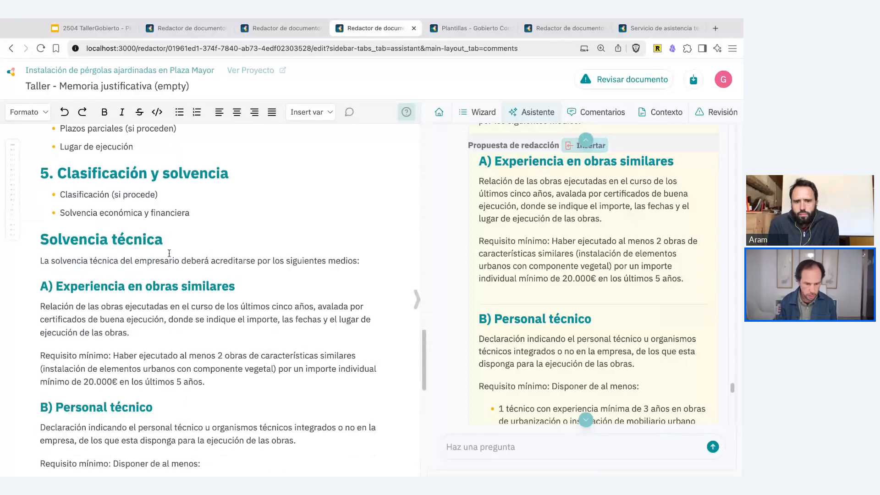
pyautogui.scroll(-5, 124, 215)
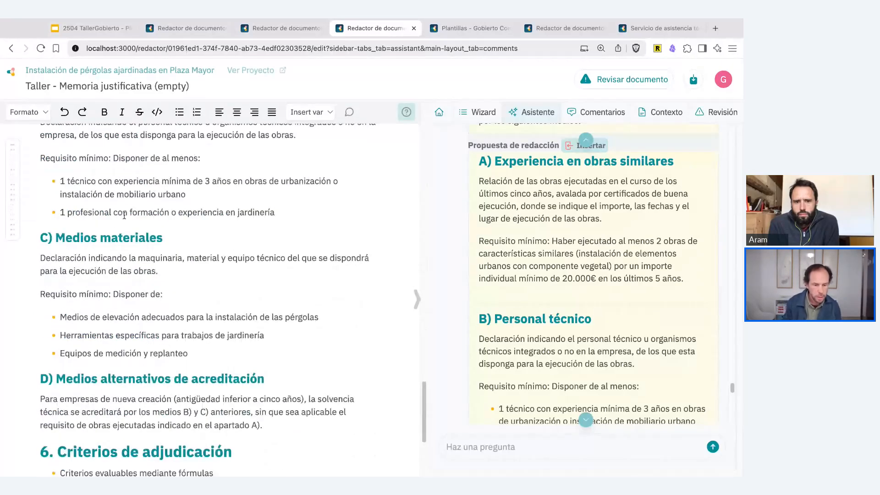
pyautogui.scroll(-4, 125, 216)
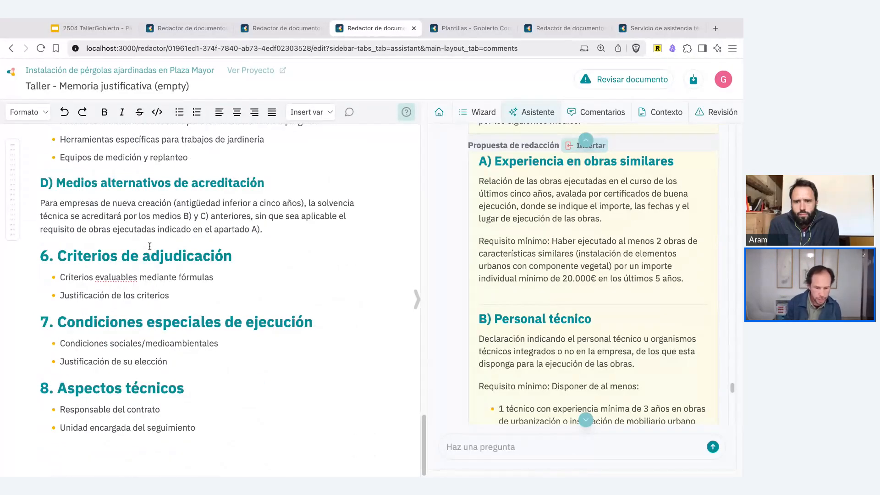
pyautogui.tripleClick(146, 257)
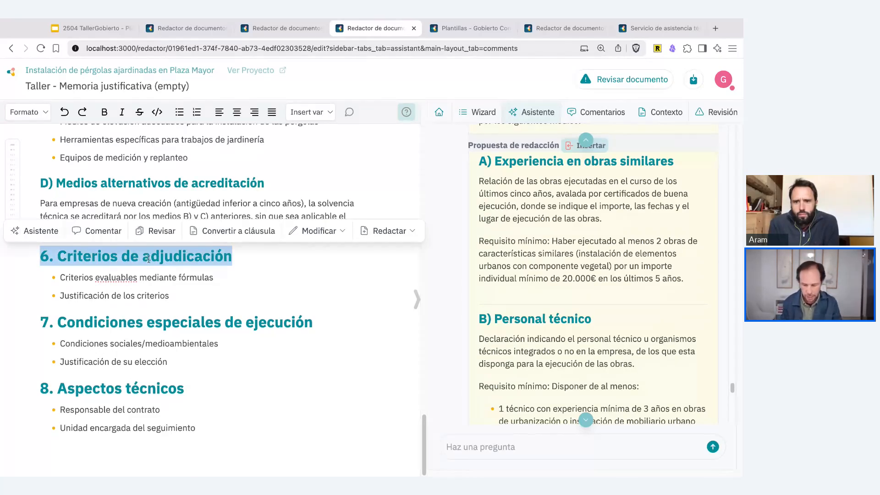
pyautogui.click(481, 447)
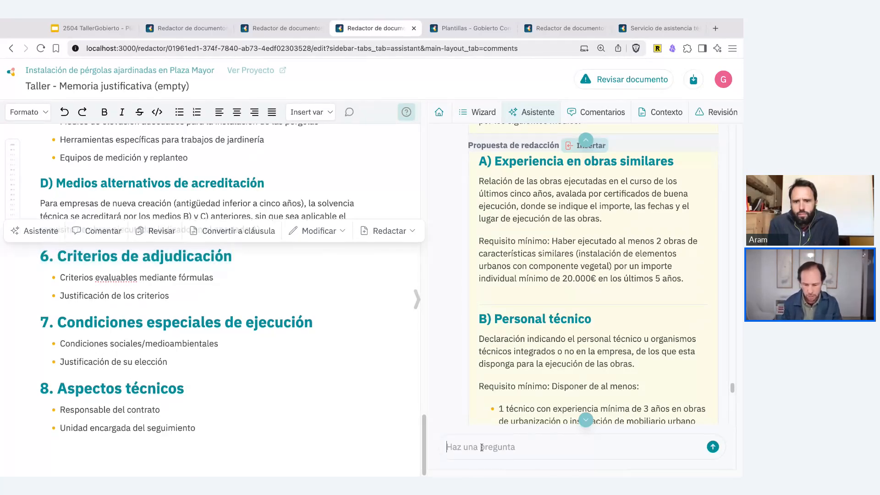
pyautogui.click(713, 447)
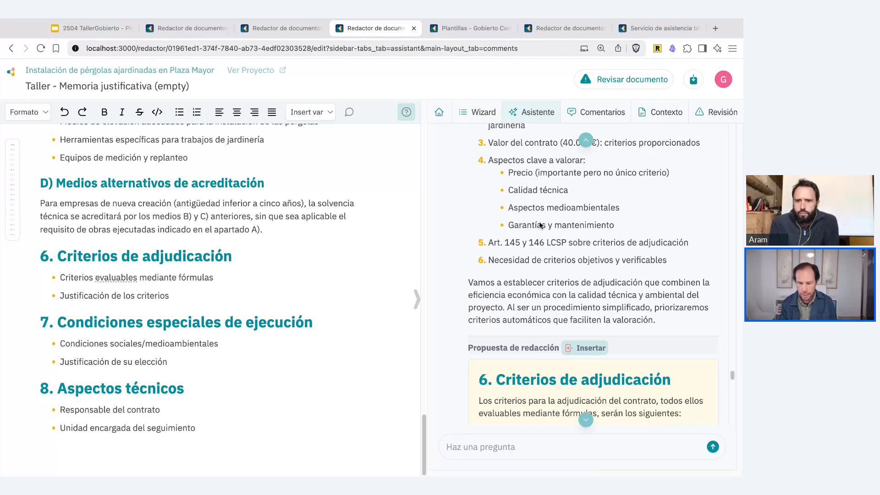
# - Review the assistant's considerations for the award criteria and its proposed wording for section 6
pyautogui.scroll(15, 539, 305)
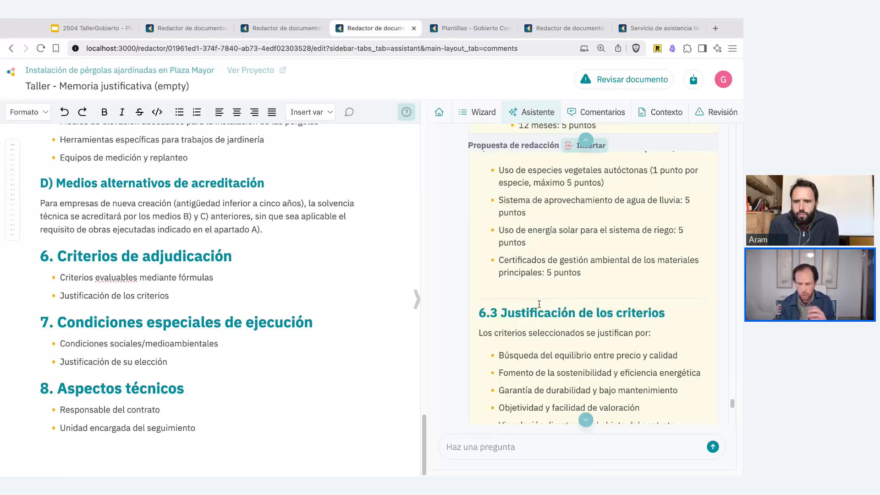
pyautogui.scroll(8, 592, 275)
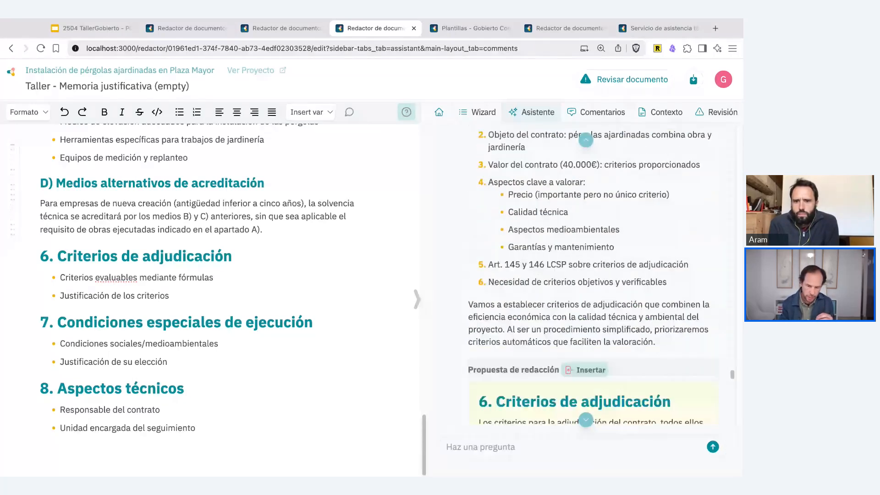
pyautogui.scroll(5, 577, 275)
pyautogui.scroll(-4, 577, 275)
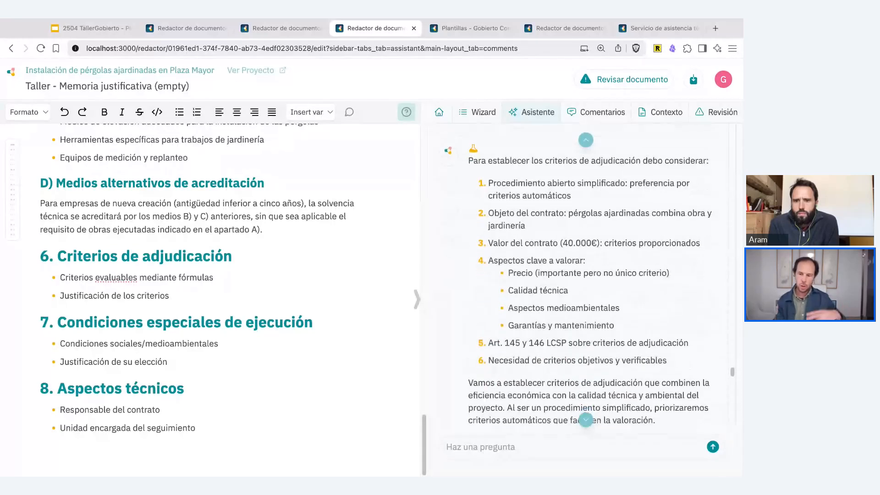
pyautogui.scroll(-1, 578, 275)
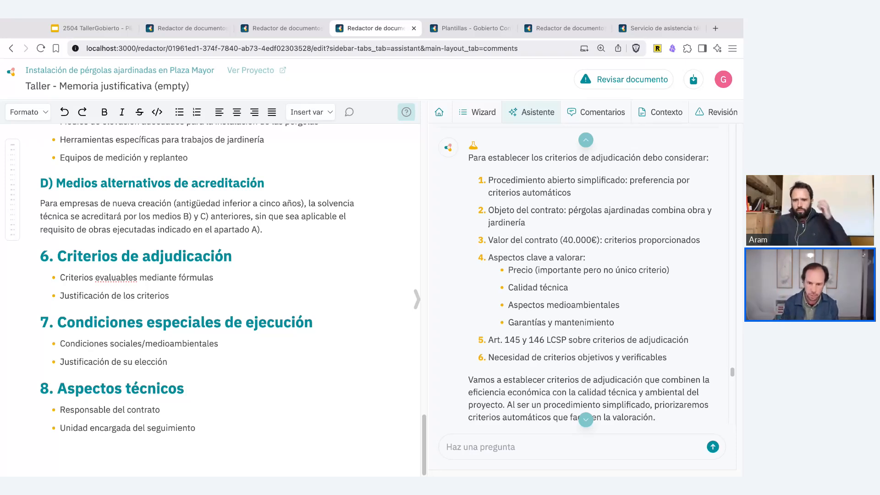
pyautogui.scroll(-5, 620, 292)
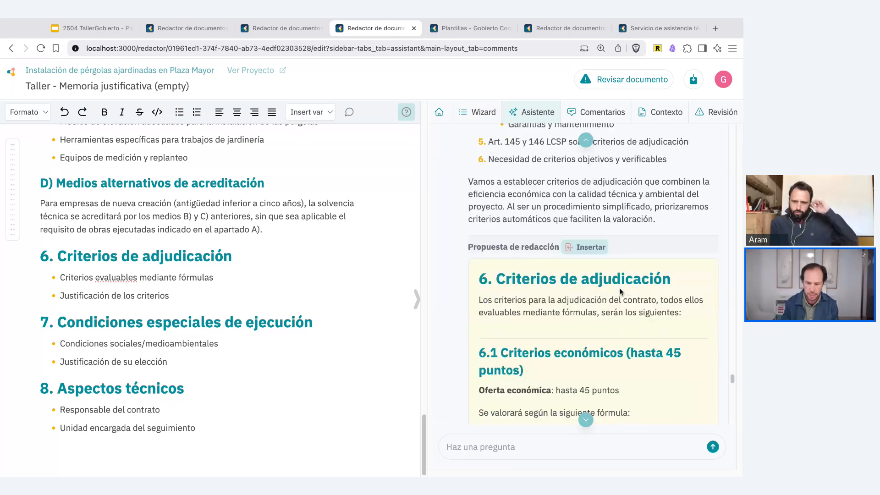
pyautogui.scroll(-2, 620, 292)
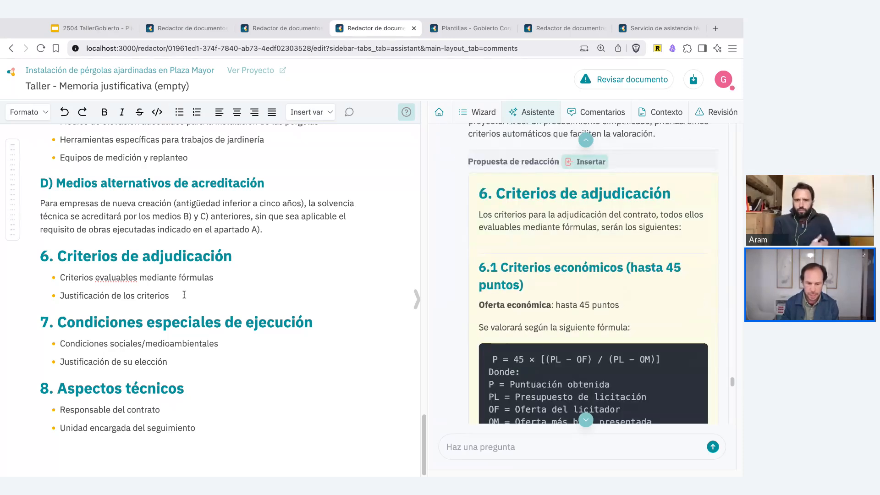
# - Replace the two bullets under "6. Criterios de adjudicación" with the assistant's proposal and delete the duplicated heading
pyautogui.moveTo(182, 296); pyautogui.dragTo(89, 278)
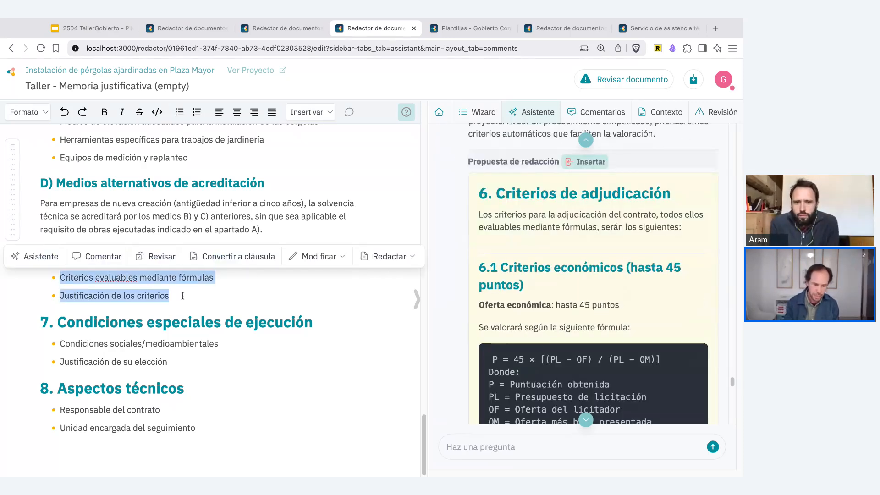
pyautogui.press('BackSpace')
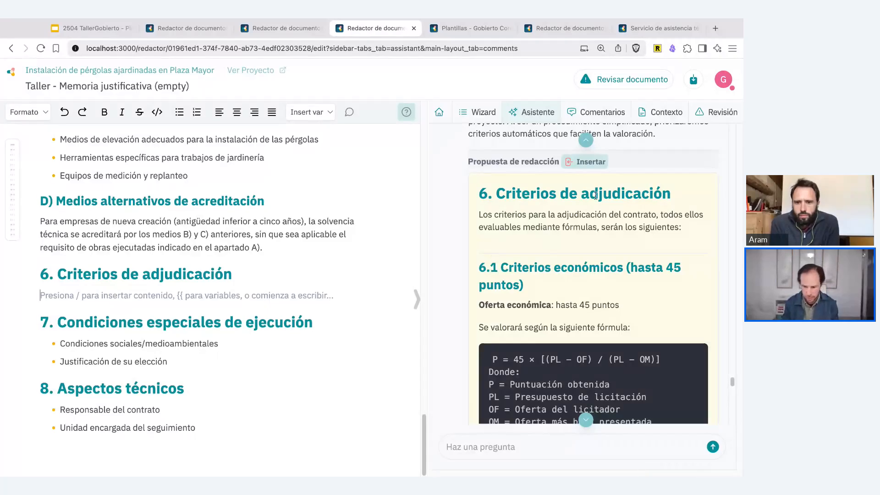
pyautogui.click(571, 164)
pyautogui.tripleClick(175, 301)
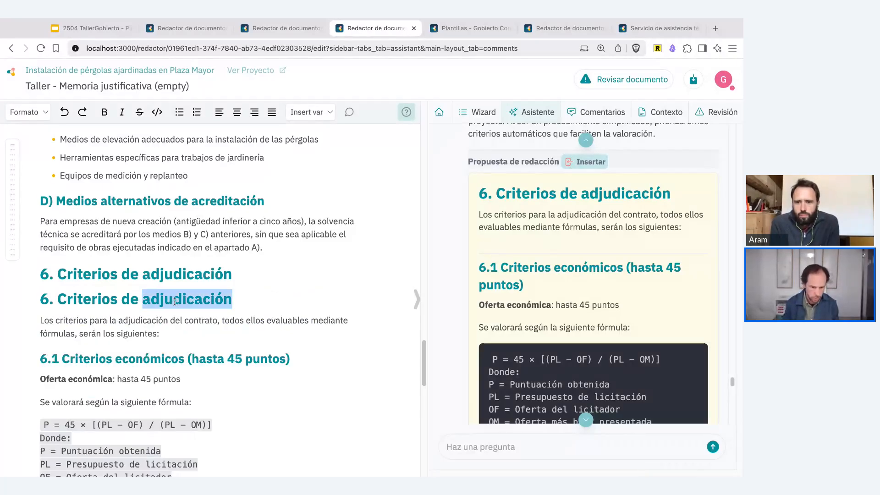
pyautogui.press('BackSpace')
pyautogui.press('BackSpace')
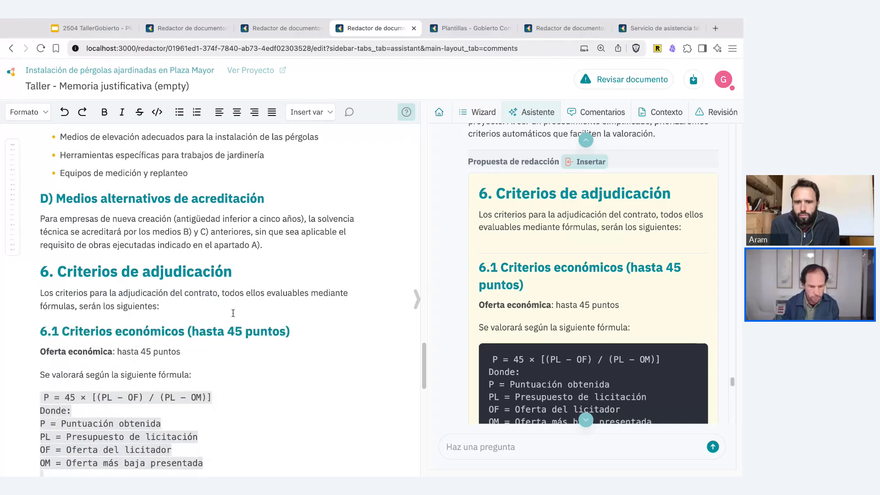
pyautogui.scroll(-5, 233, 313)
pyautogui.scroll(-5, 233, 314)
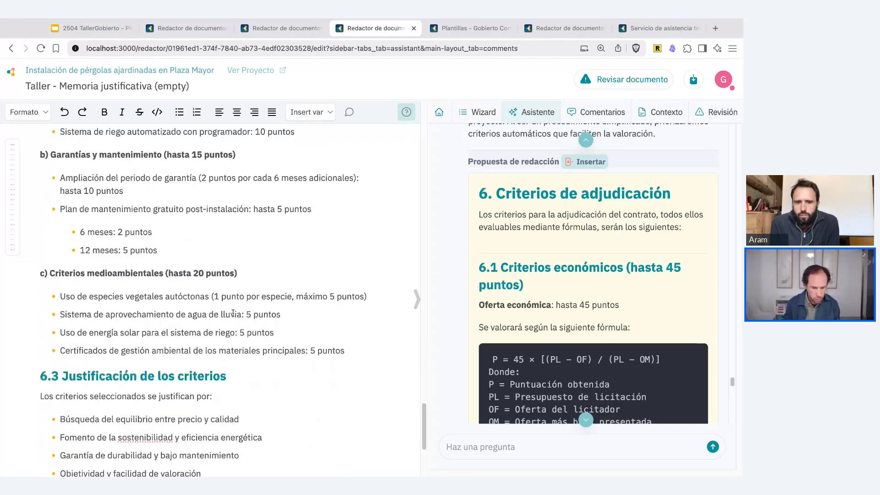
# - Replace "la instalación de pérgolas ajardinadas en Plaza Mayor" in the document title with the variable Objeto (objeto-del-contrato)
pyautogui.scroll(20, 233, 313)
pyautogui.scroll(3, 164, 178)
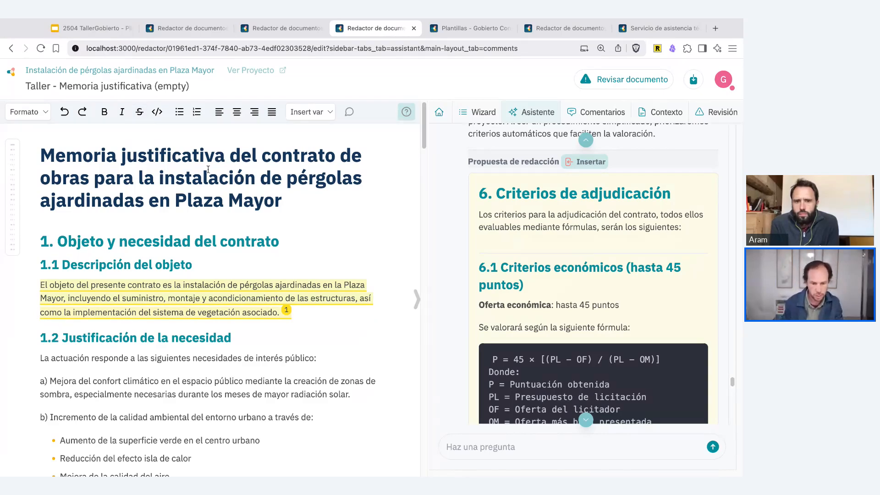
pyautogui.moveTo(144, 176); pyautogui.dragTo(281, 201)
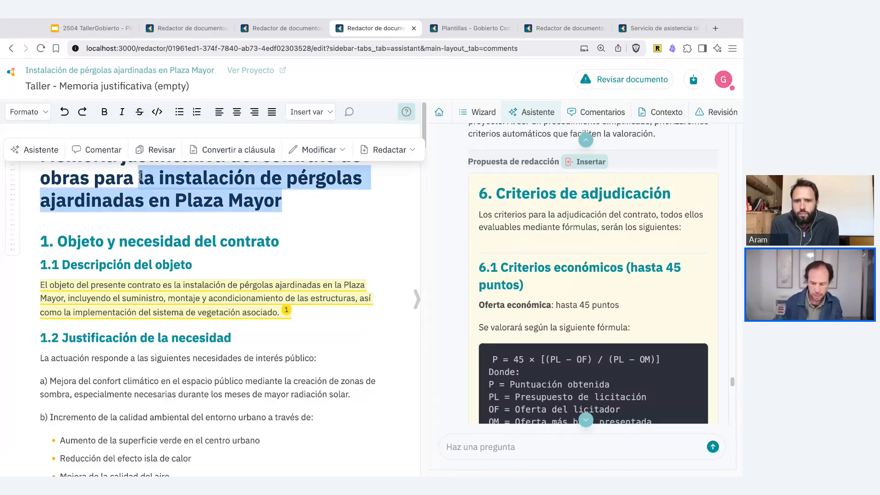
pyautogui.press('BackSpace')
pyautogui.write('{{')
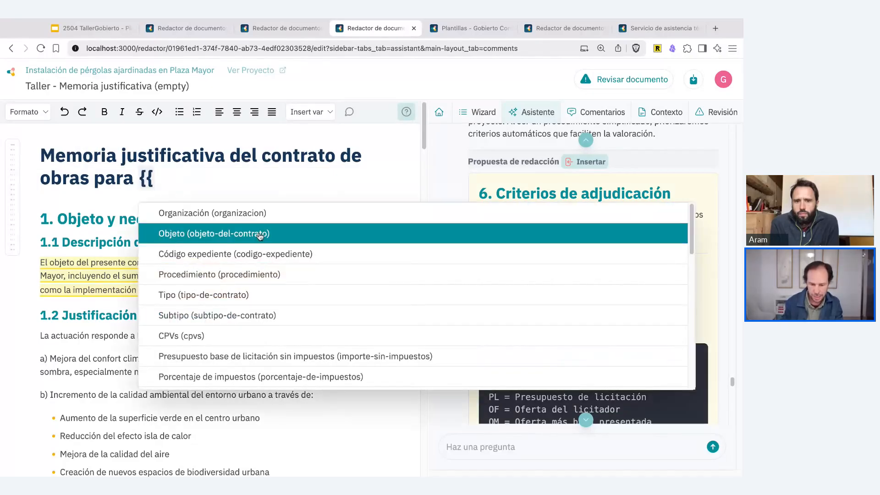
pyautogui.click(260, 235)
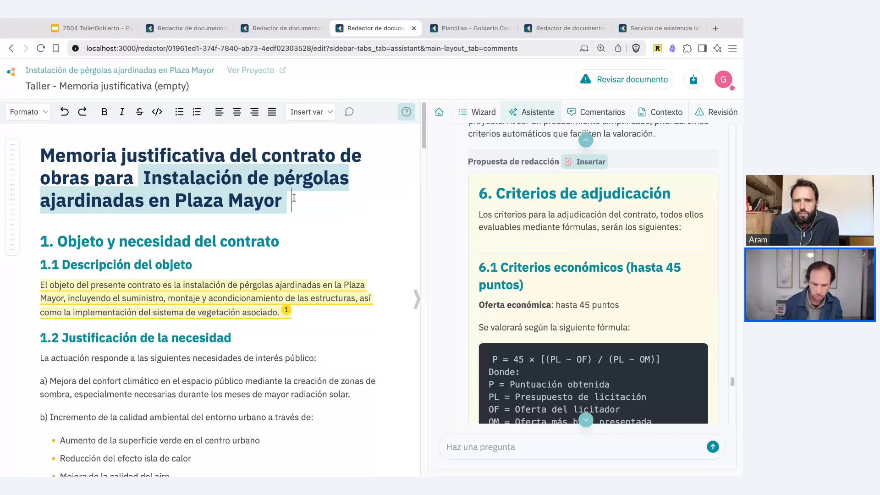
# - Add a line below the document title reading "Procedimiento:" followed by the variable Procedimiento (procedimiento)
pyautogui.press('Return')
pyautogui.write('Pro')
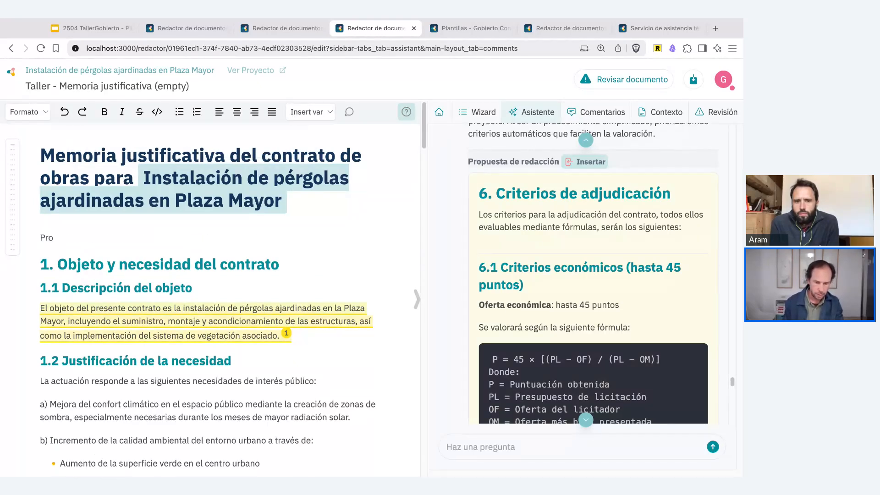
pyautogui.write('cedimiento:')
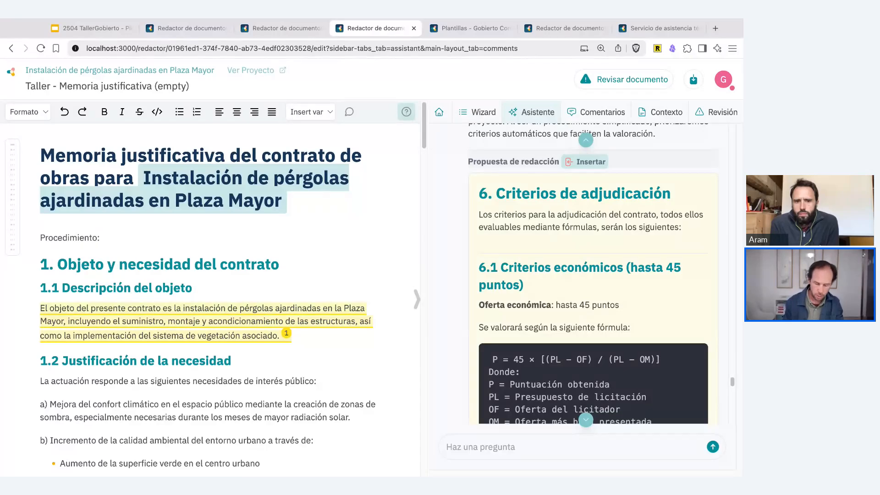
pyautogui.write(' {{')
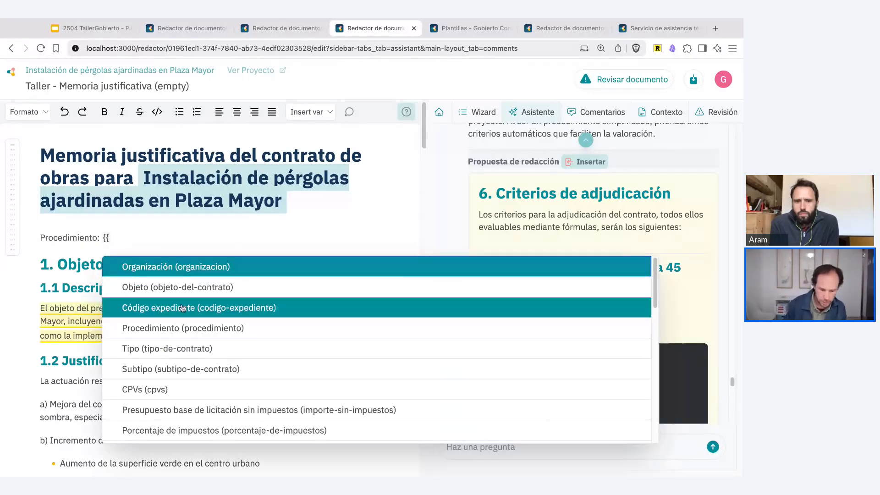
pyautogui.click(184, 329)
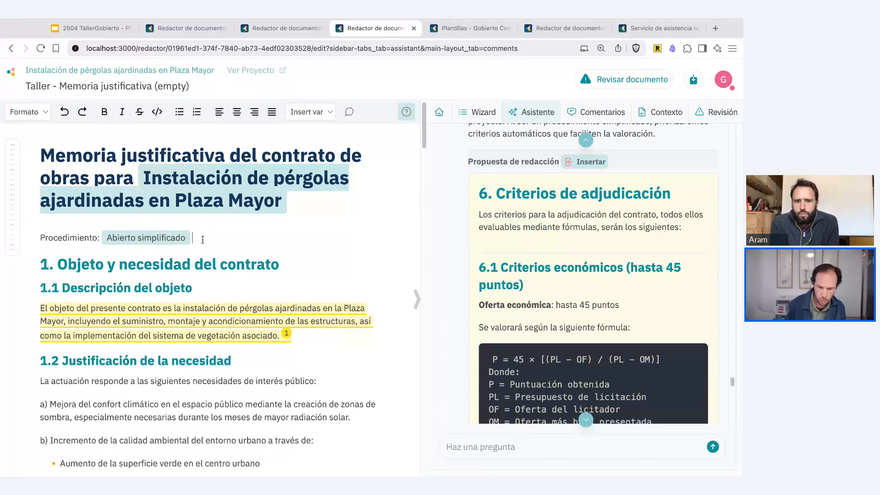
# - Insert the project's Código expediente variable from the context data on a new line below Procedimiento
pyautogui.press('Return')
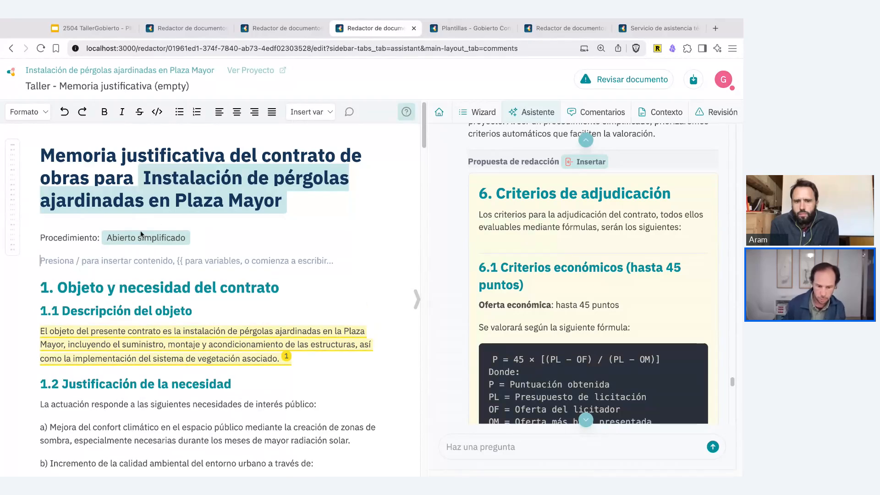
pyautogui.click(120, 238)
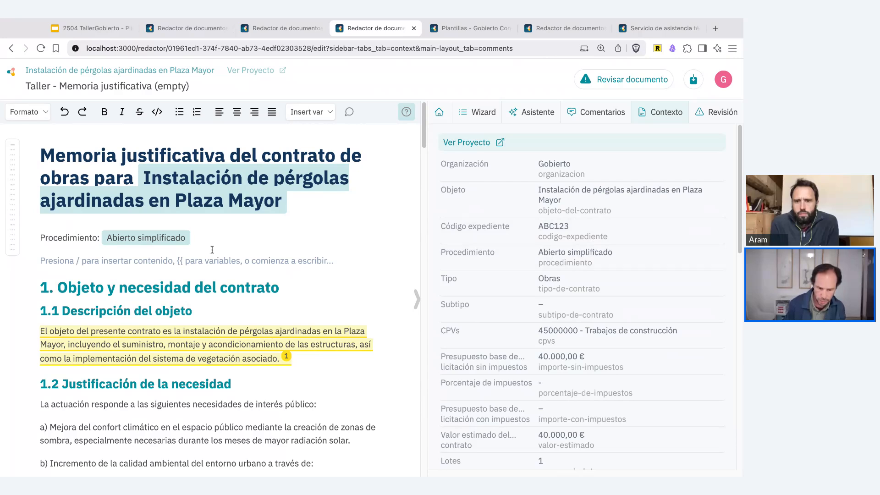
pyautogui.click(567, 226)
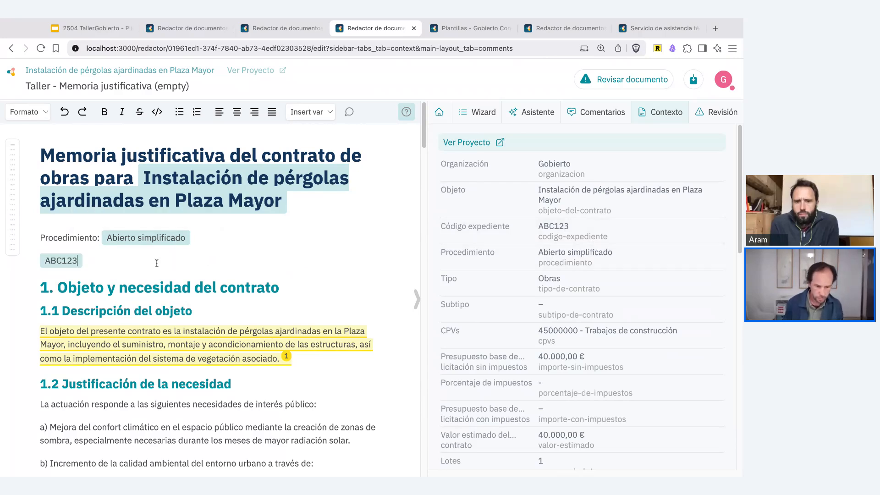
pyautogui.press('Return')
pyautogui.write('{{')
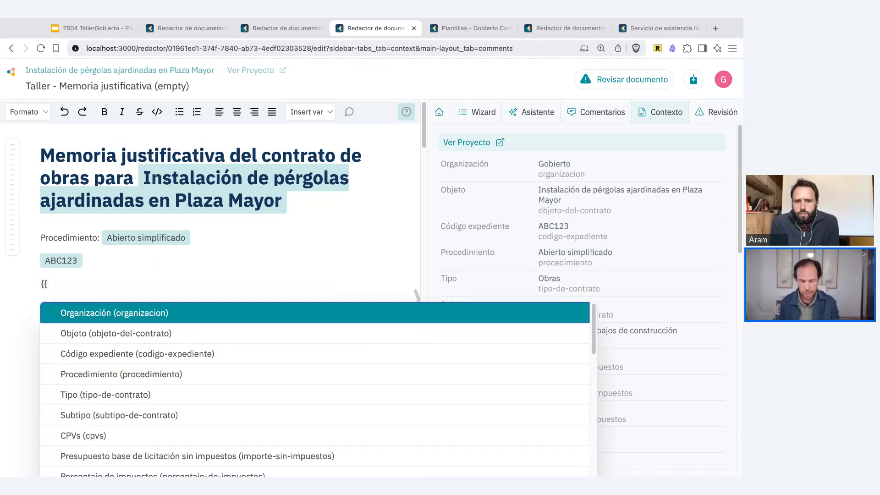
pyautogui.press('Escape')
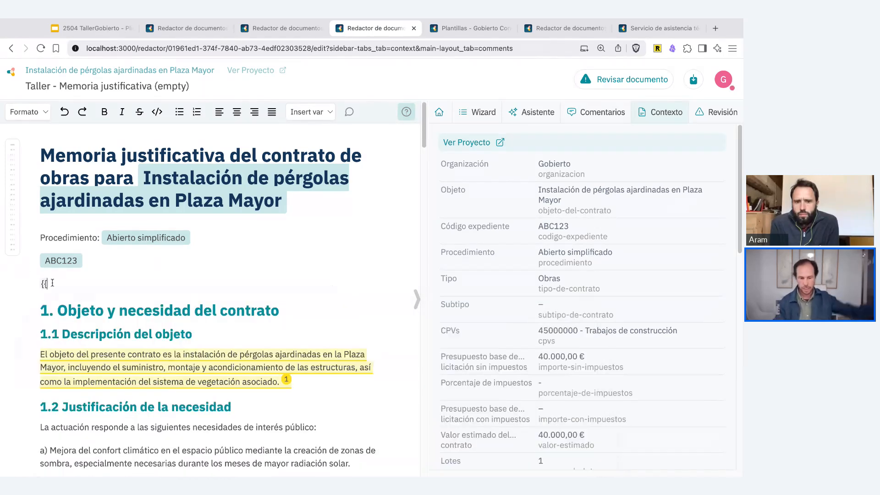
pyautogui.press('BackSpace')
pyautogui.press('BackSpace')
pyautogui.press('BackSpace')
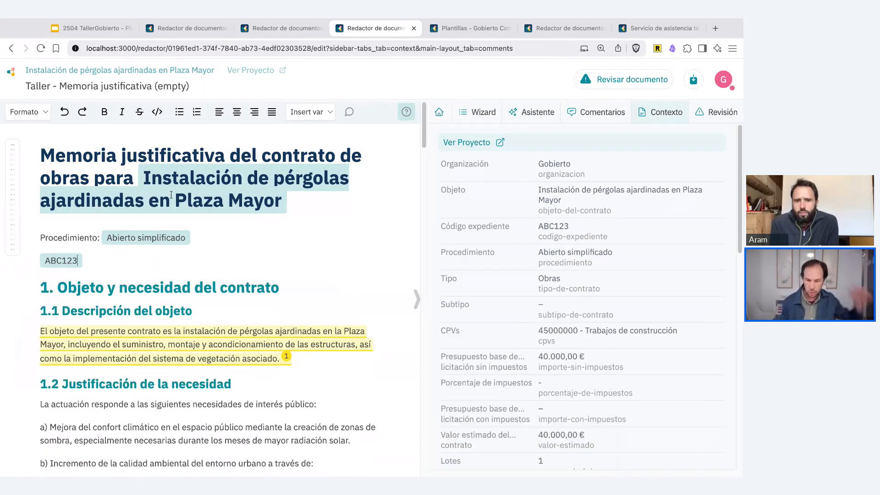
# - Widen the document pane slightly and generate a review of the document
pyautogui.moveTo(187, 182)
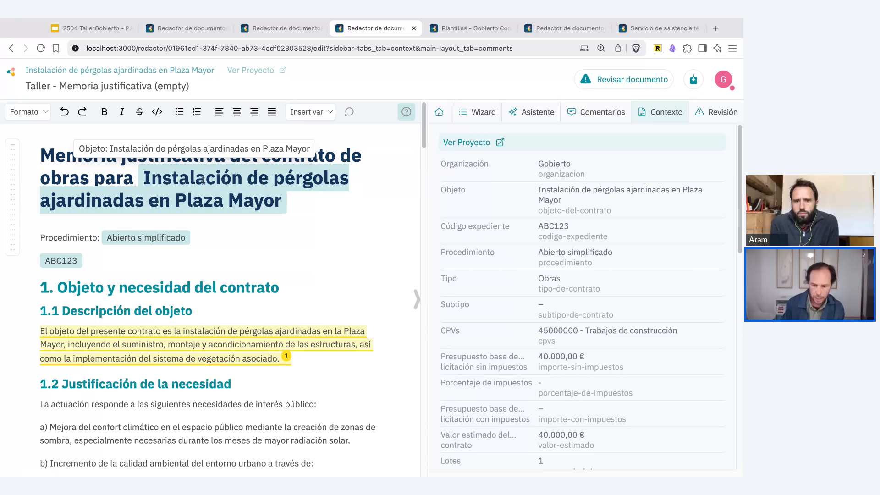
pyautogui.moveTo(426, 146); pyautogui.dragTo(451, 146)
pyautogui.click(328, 193)
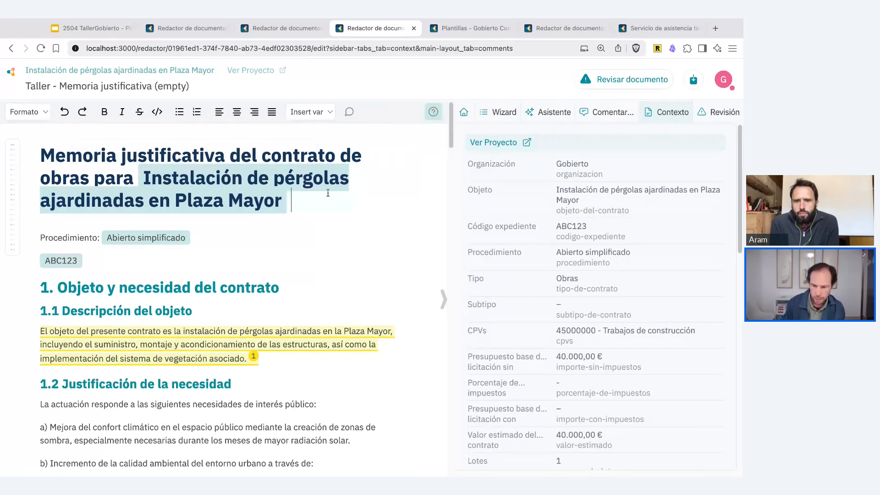
pyautogui.click(701, 112)
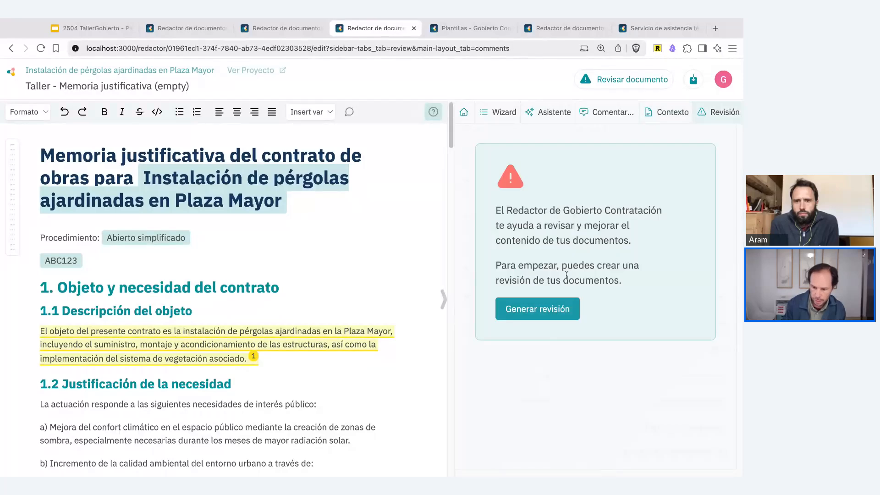
pyautogui.click(534, 311)
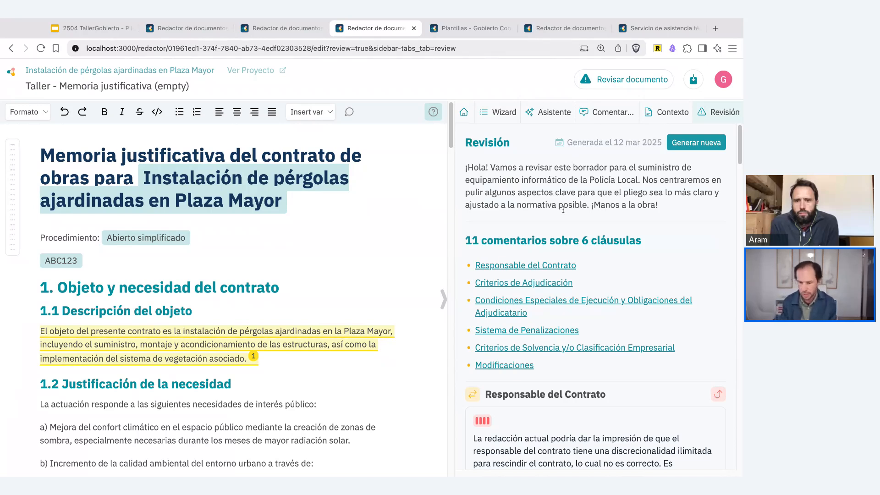
# - Open the law reference LCSP#211 cited in the review of Responsable del Contrato and preview the linked articles 98 and 69
pyautogui.scroll(-1, 616, 190)
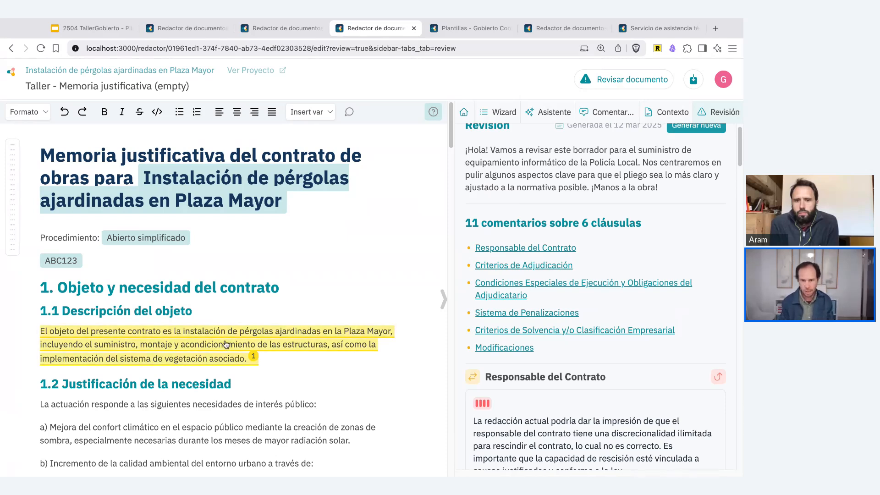
pyautogui.scroll(-4, 542, 230)
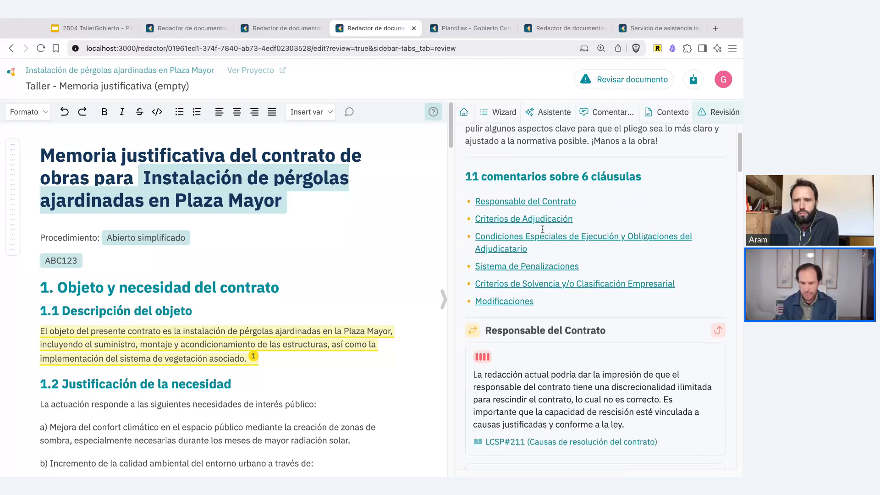
pyautogui.scroll(-5, 542, 229)
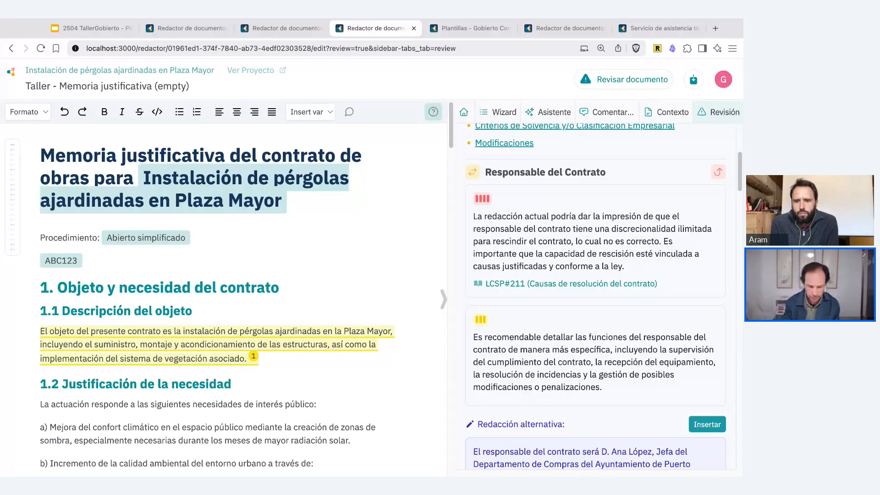
pyautogui.keyDown('super'); pyautogui.click(527, 284); pyautogui.keyUp('super')
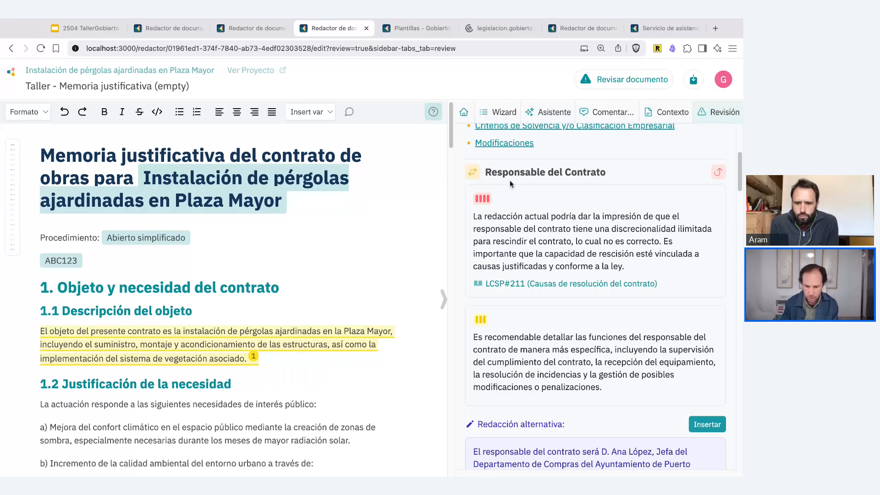
pyautogui.click(499, 29)
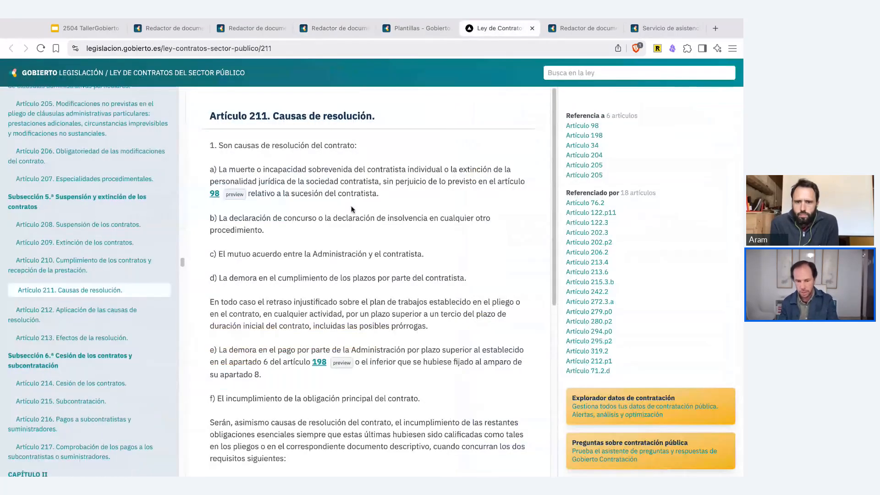
pyautogui.click(234, 195)
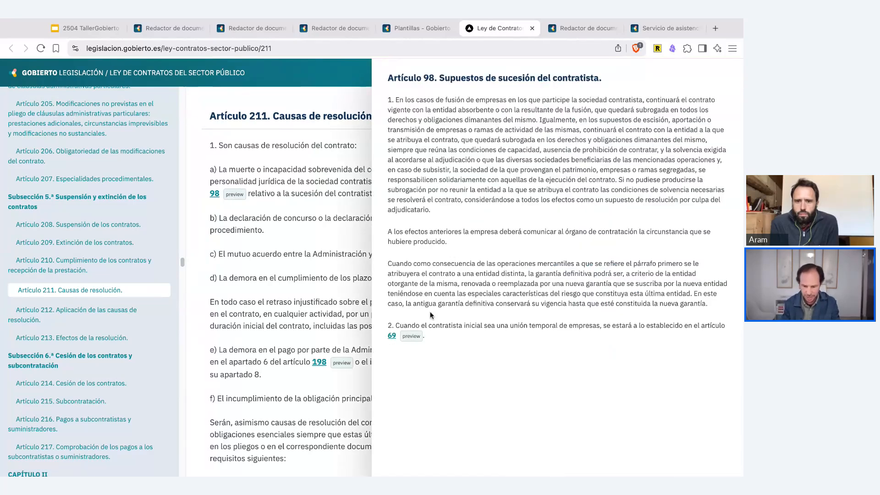
pyautogui.click(412, 337)
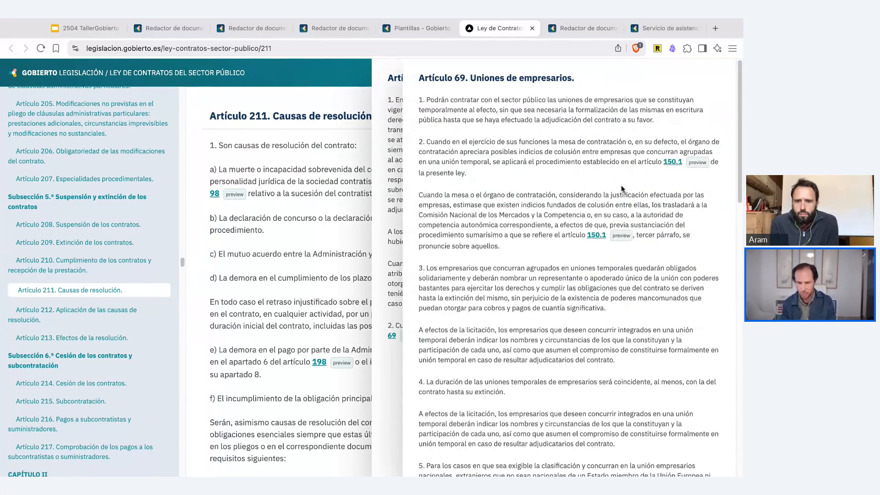
# - Return to the document review and read the alternative wording proposed for Responsable del Contrato
pyautogui.click(330, 28)
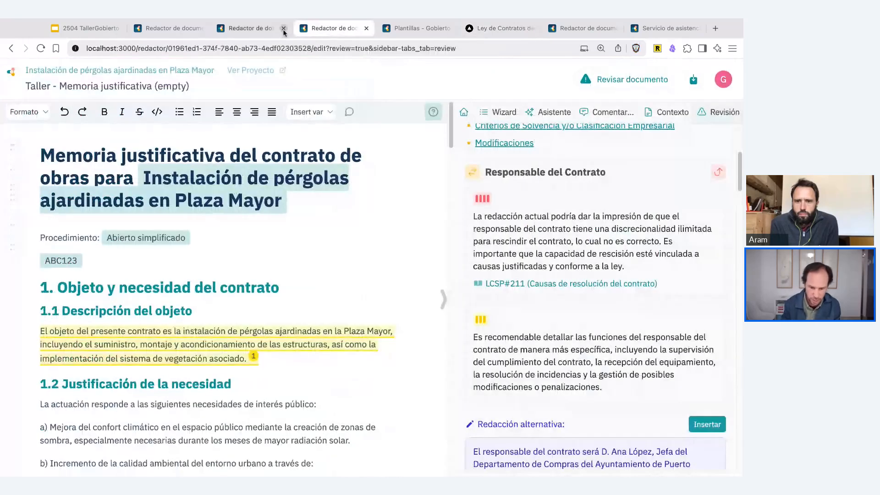
pyautogui.scroll(-5, 510, 285)
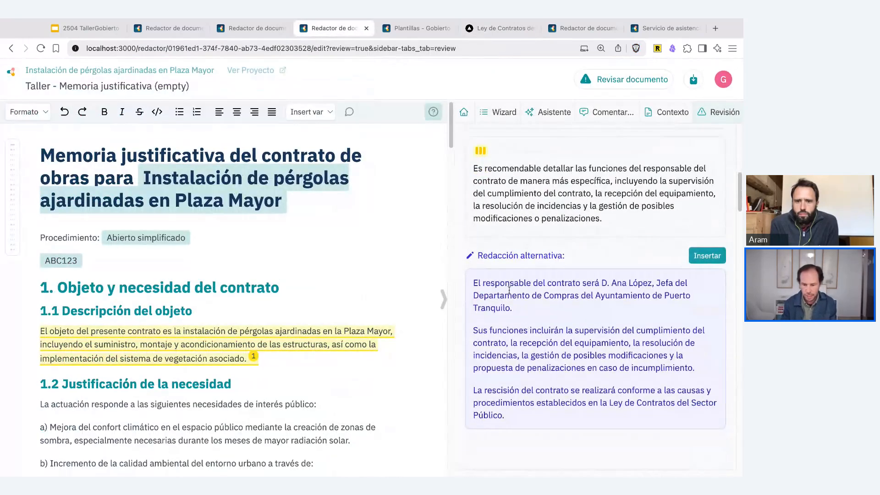
pyautogui.scroll(-2, 523, 282)
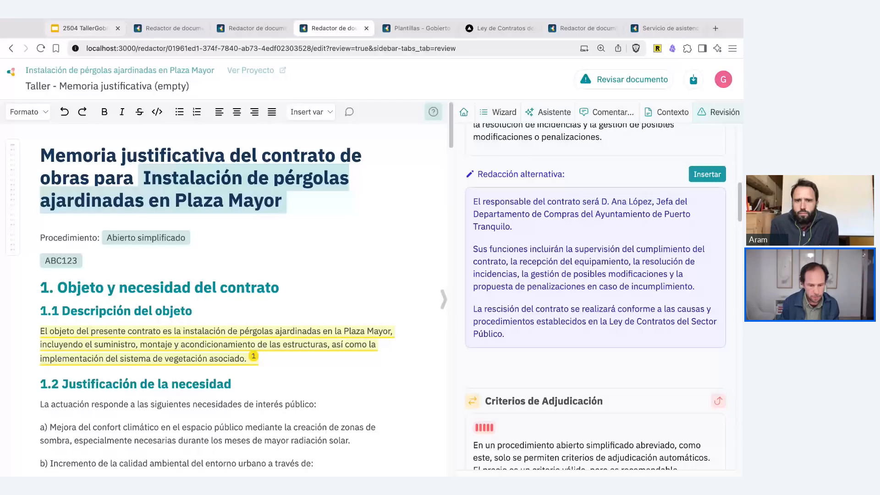
# - Switch to the workshop presentation in Google Slides and advance to the slide "¿Cómo empezar?"
pyautogui.click(83, 28)
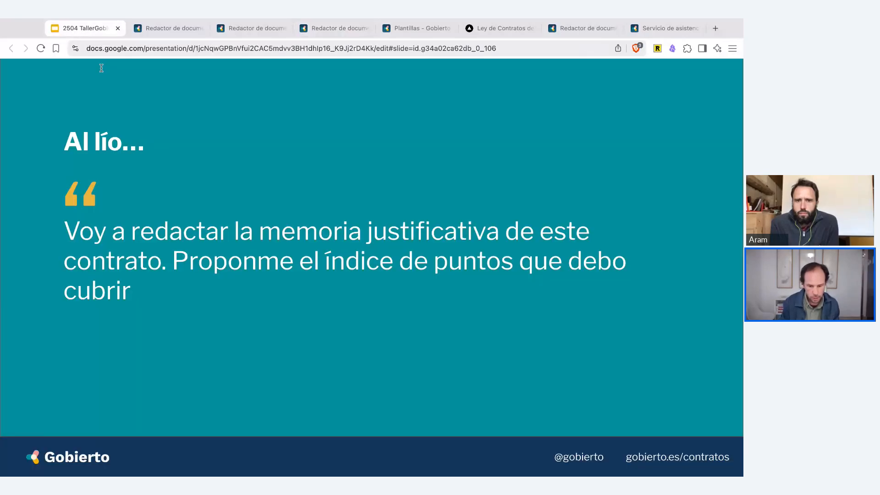
pyautogui.press('Right')
pyautogui.press('Right')
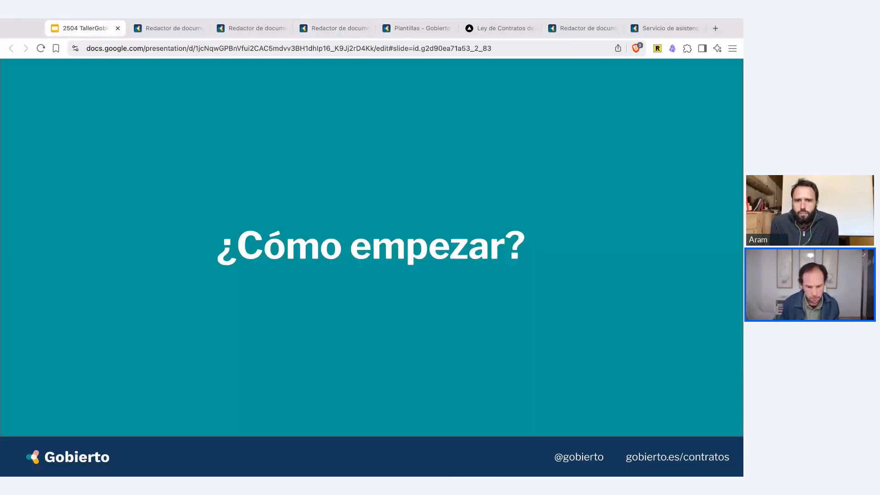
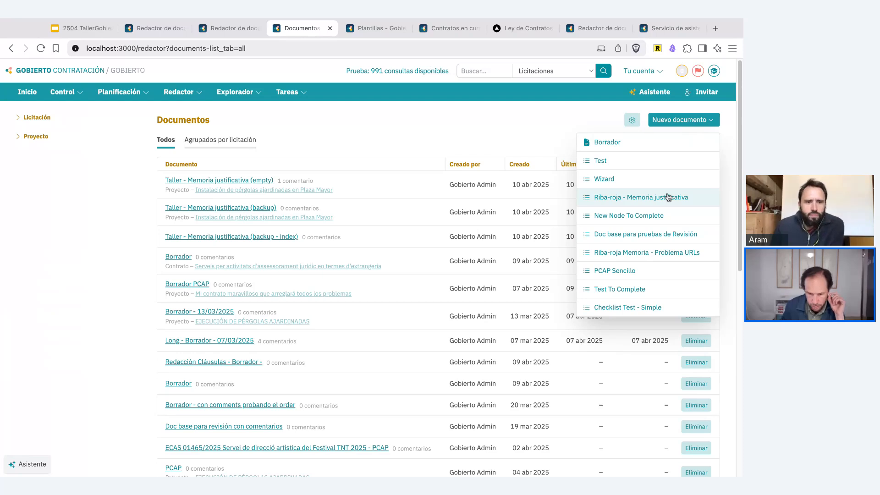
# - Create a new document from the "Riba-roja - Memoria justificativa" template and look through its sections
pyautogui.click(669, 198)
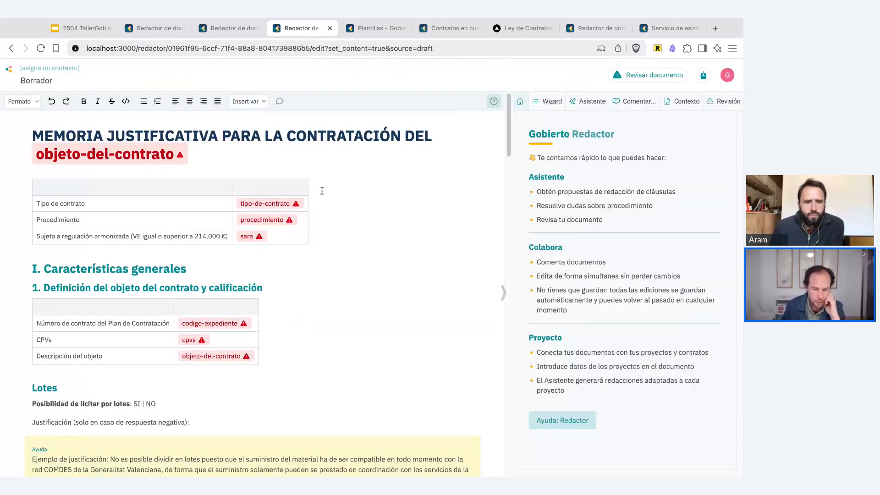
pyautogui.scroll(-8, 245, 207)
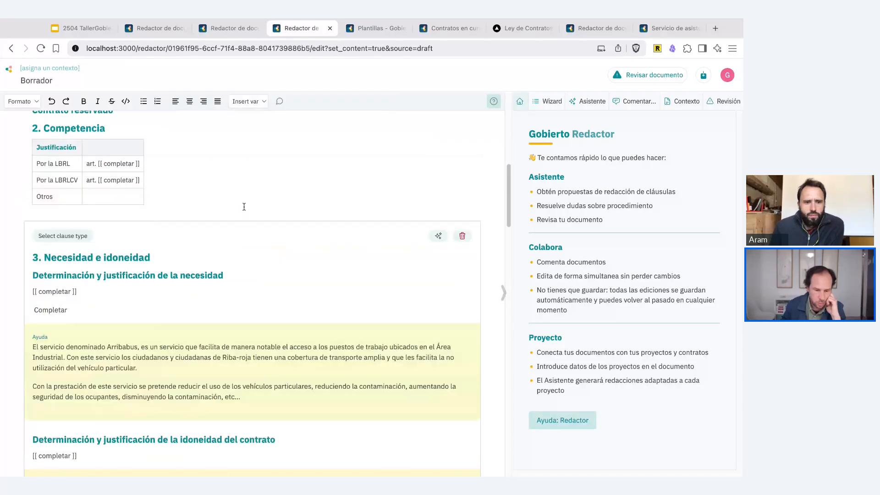
pyautogui.scroll(-5, 245, 206)
pyautogui.scroll(13, 245, 207)
# - Assign the project "ABC123 / Instalación de pérgolas ajardinadas en Plaza Mayor" as the draft's context
pyautogui.moveTo(183, 158)
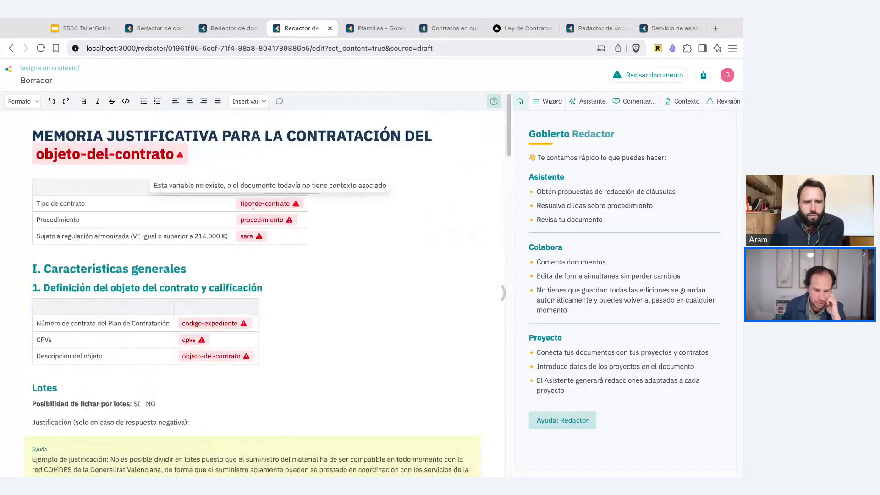
pyautogui.click(66, 68)
pyautogui.click(208, 234)
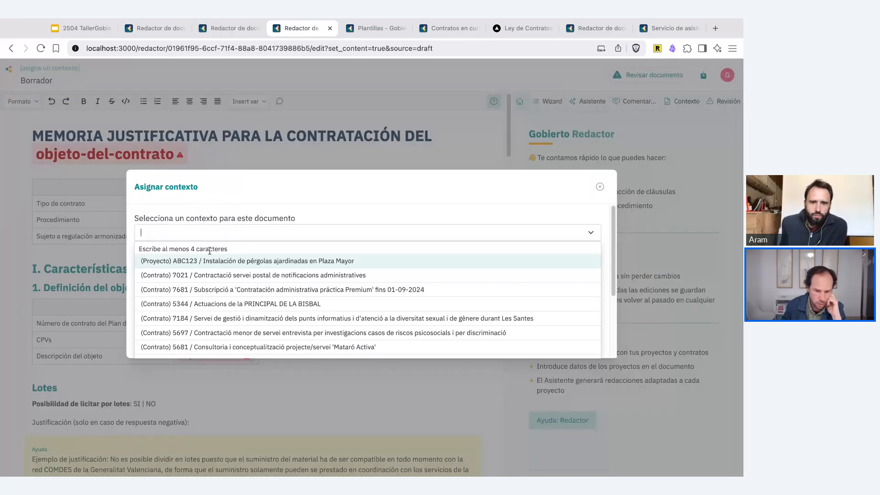
pyautogui.click(151, 259)
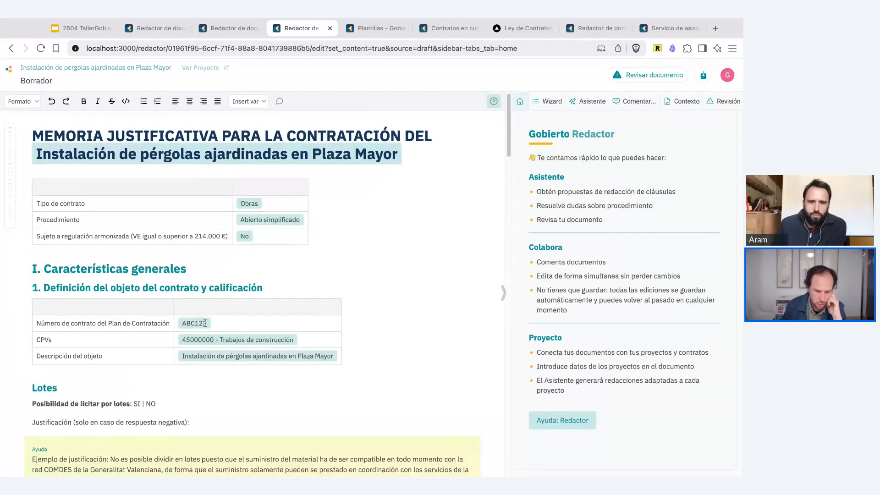
# - Look over the draft's first sections and list all of the assistant's conversations
pyautogui.scroll(-3, 277, 354)
pyautogui.scroll(-3, 276, 354)
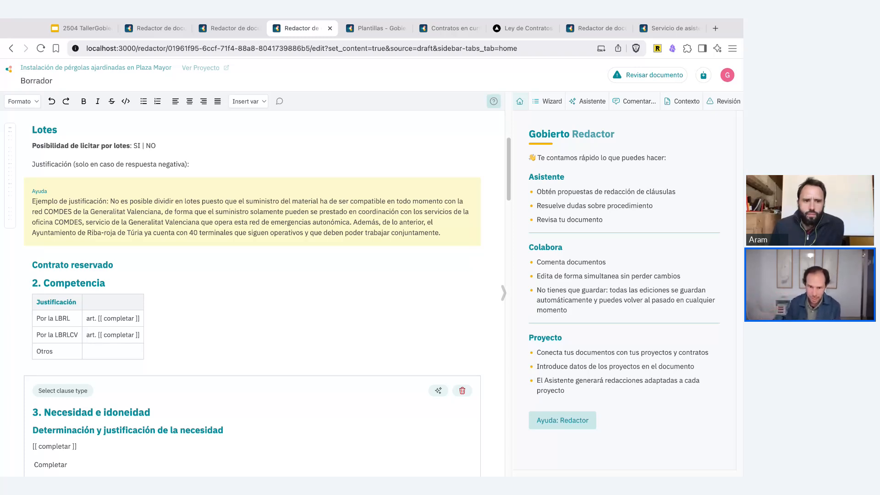
pyautogui.click(587, 103)
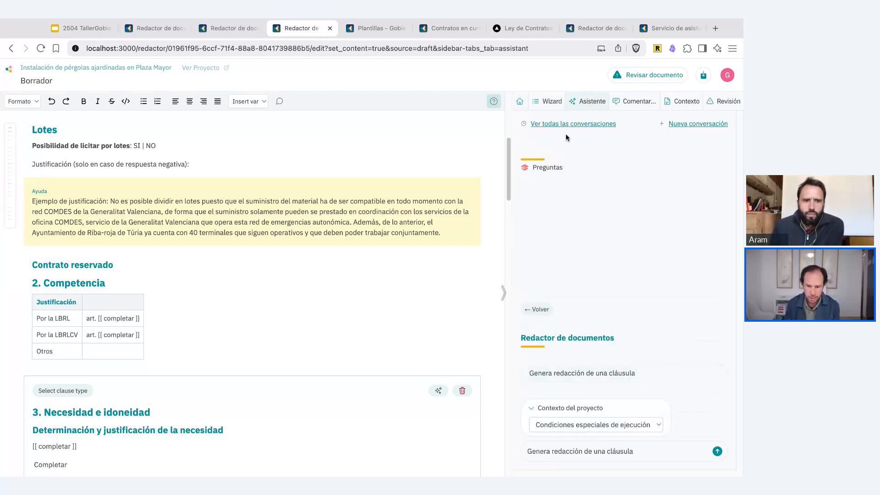
pyautogui.click(580, 125)
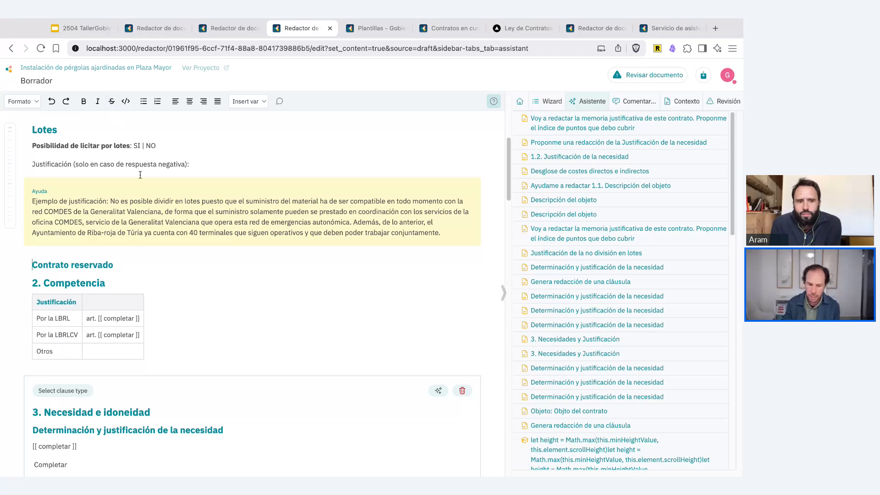
pyautogui.scroll(-20, 173, 164)
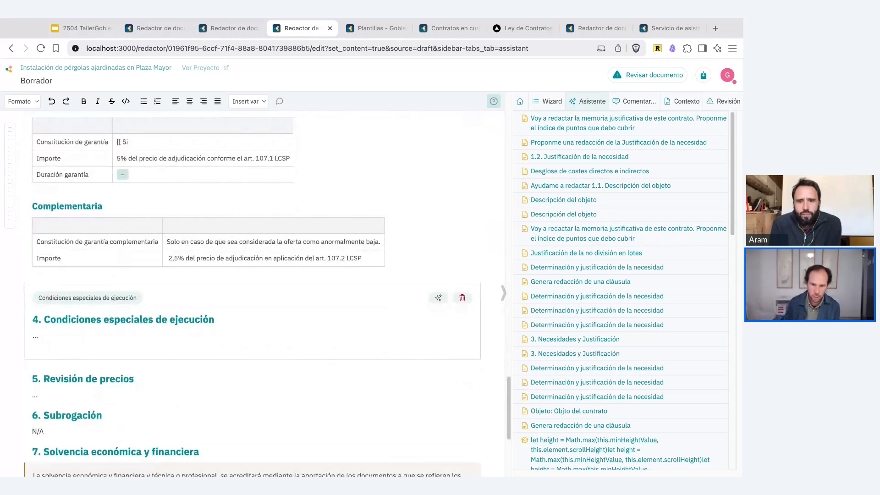
pyautogui.scroll(-5, 108, 211)
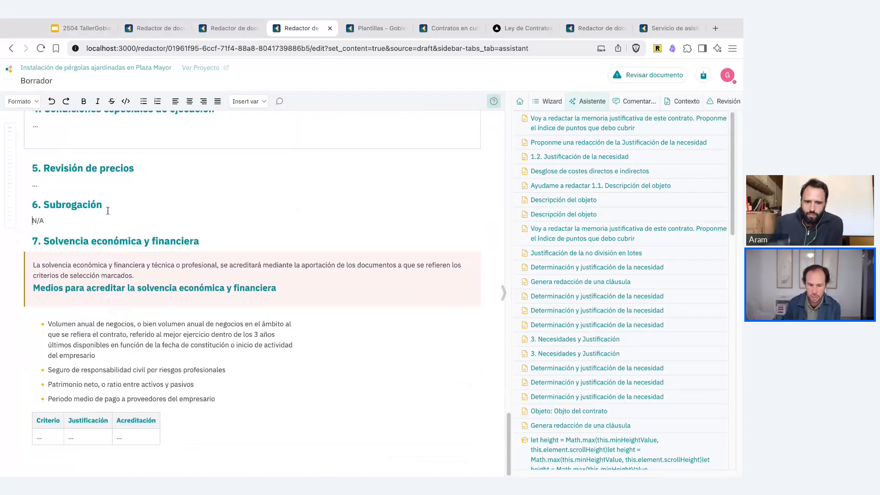
pyautogui.click(132, 196)
pyautogui.press('Return')
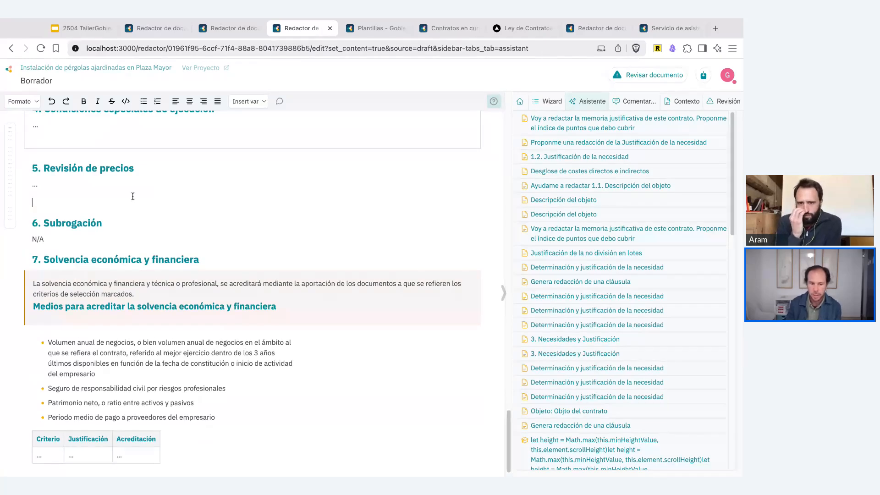
pyautogui.press('BackSpace')
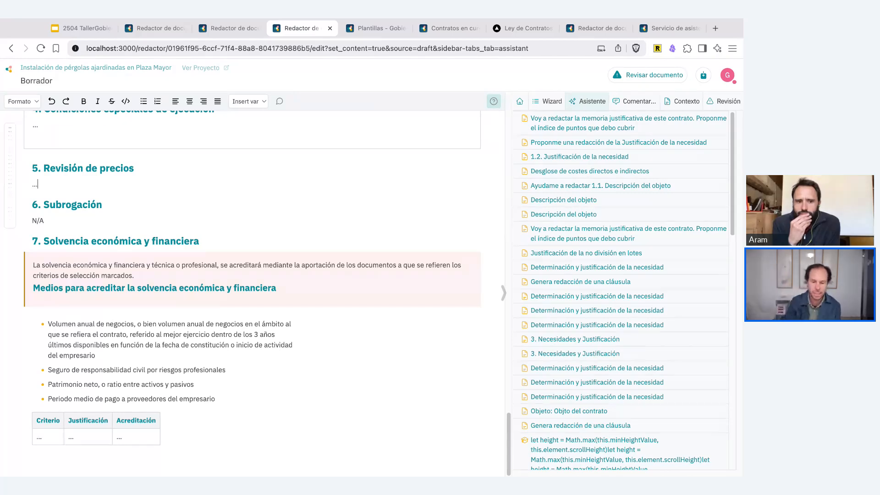
# - Show the draft's Wizard checklist and load gobierto-contratos.populate.tools in a new browser tab
pyautogui.scroll(20, 486, 163)
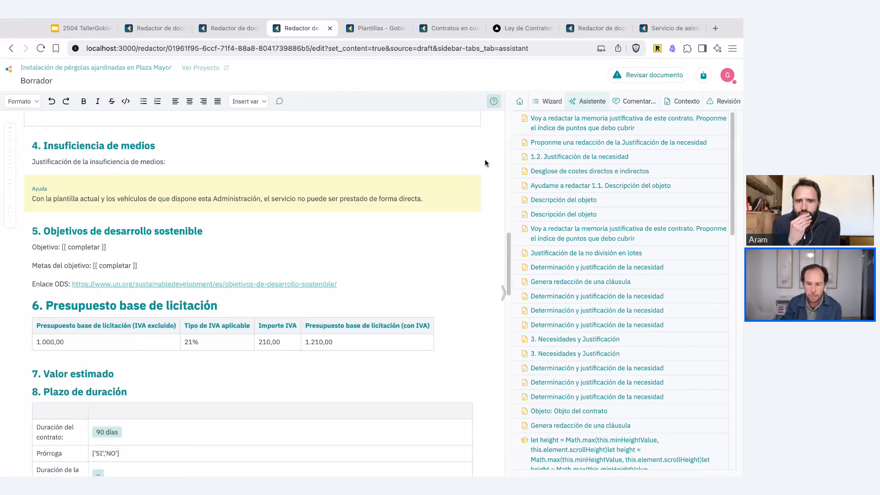
pyautogui.click(548, 101)
pyautogui.press('super+t')
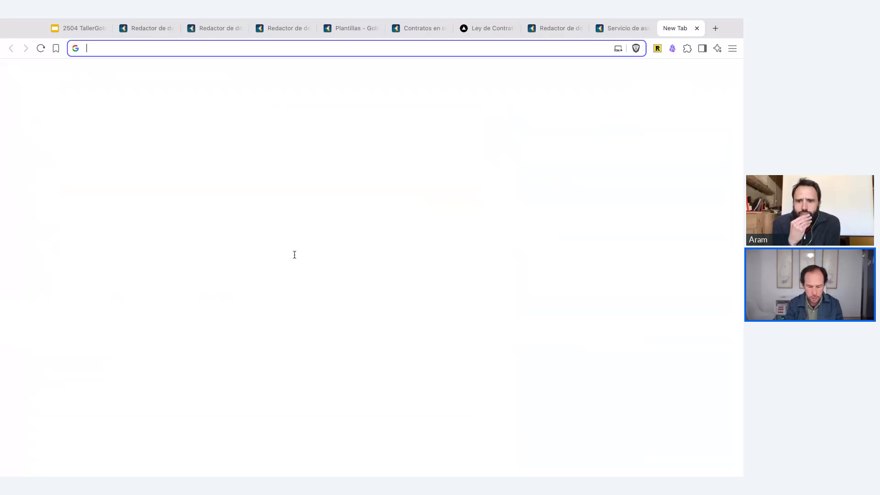
pyautogui.write('gobierto-contratos.populate.tools')
pyautogui.press('Return')
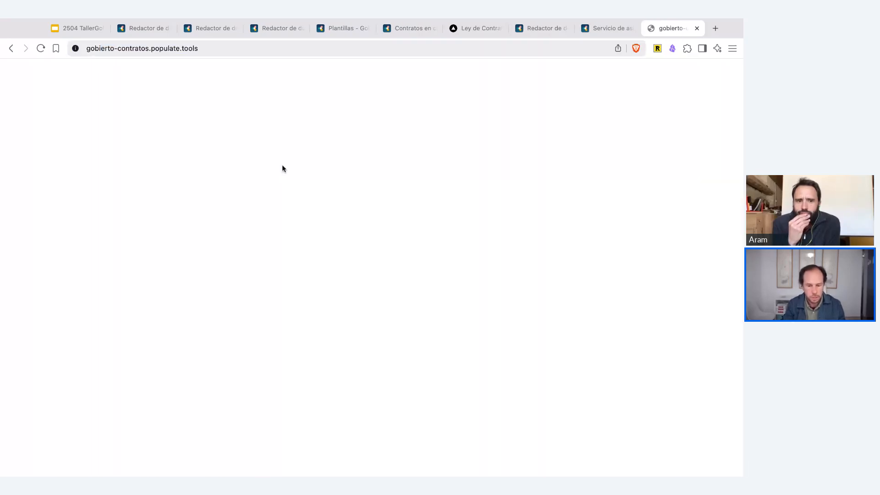
# - Switch to "Taller - Memoria justificativa (backup)", show its Wizard checklist and return to the start of the document
pyautogui.click(209, 28)
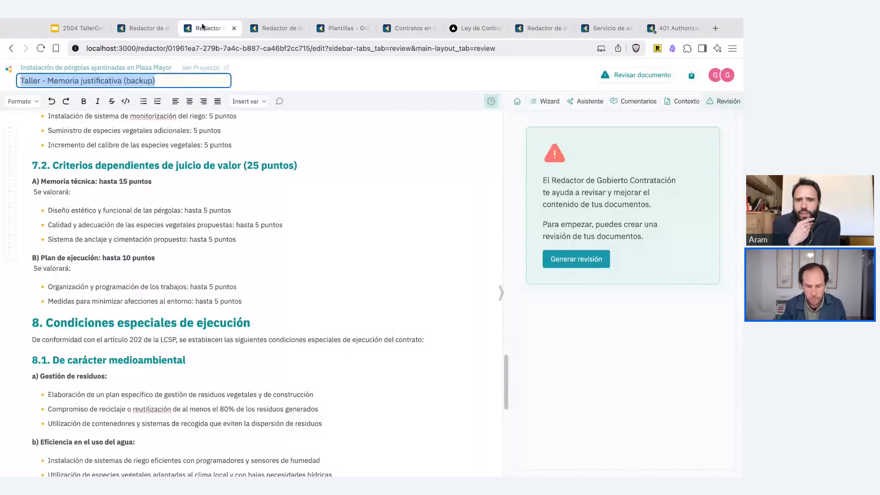
pyautogui.click(546, 101)
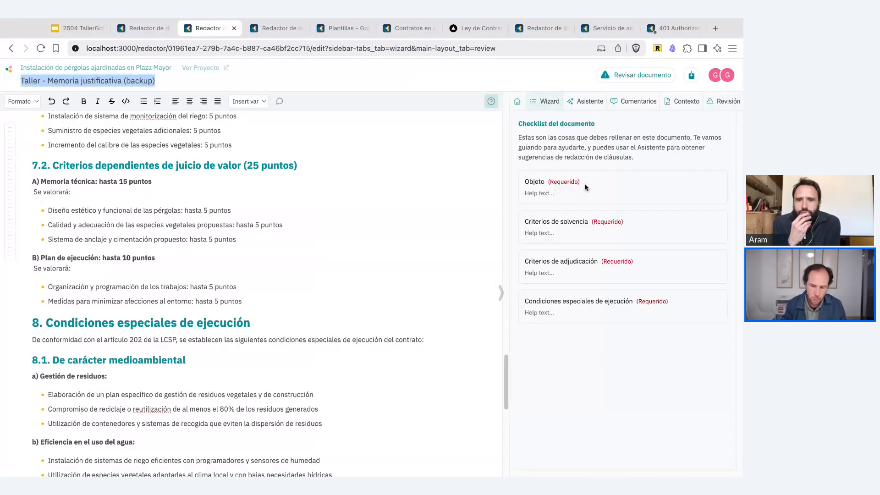
pyautogui.scroll(10, 333, 188)
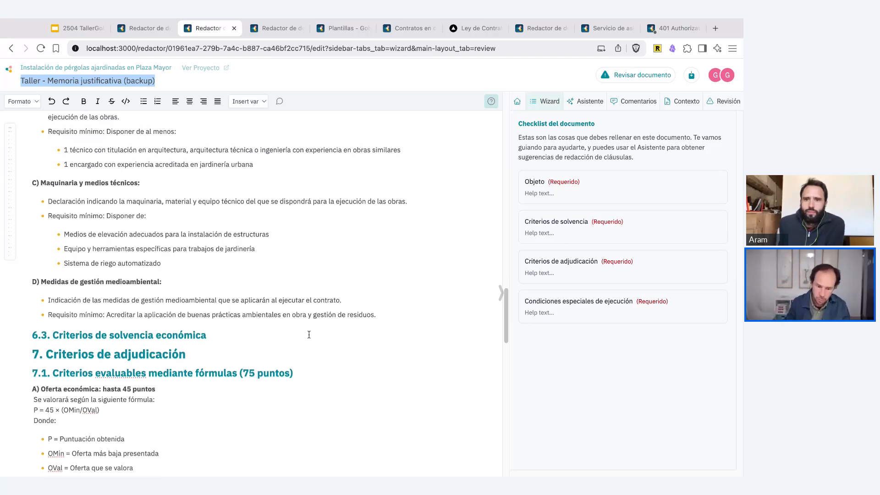
pyautogui.scroll(20, 309, 335)
pyautogui.scroll(10, 309, 335)
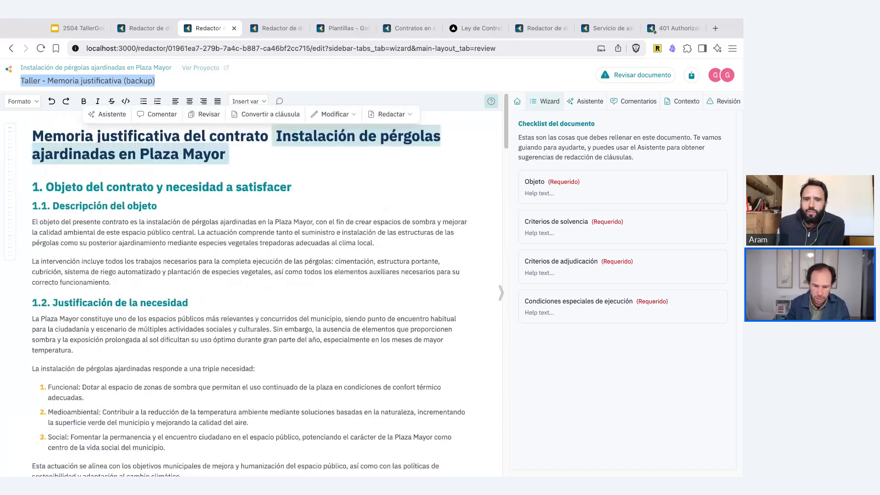
# - Show the assistant conversation about the index of the memoria justificativa in the backup document
pyautogui.click(243, 282)
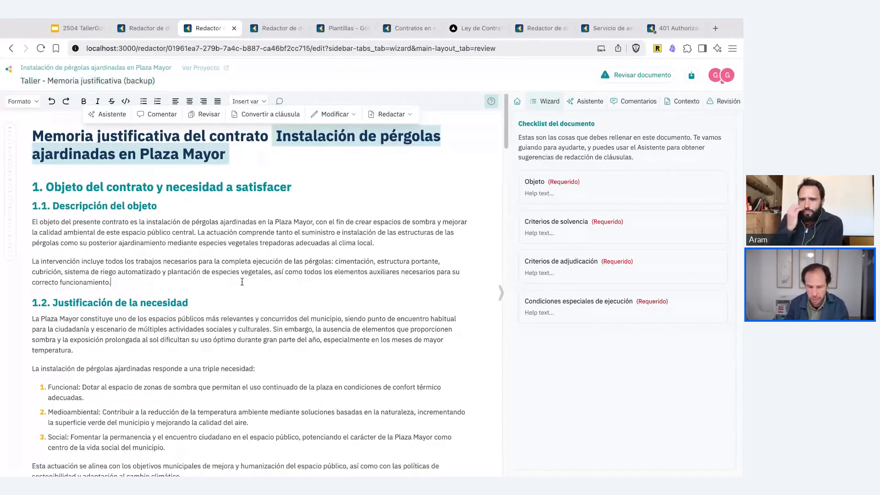
pyautogui.moveTo(242, 282); pyautogui.dragTo(55, 226)
pyautogui.click(54, 226)
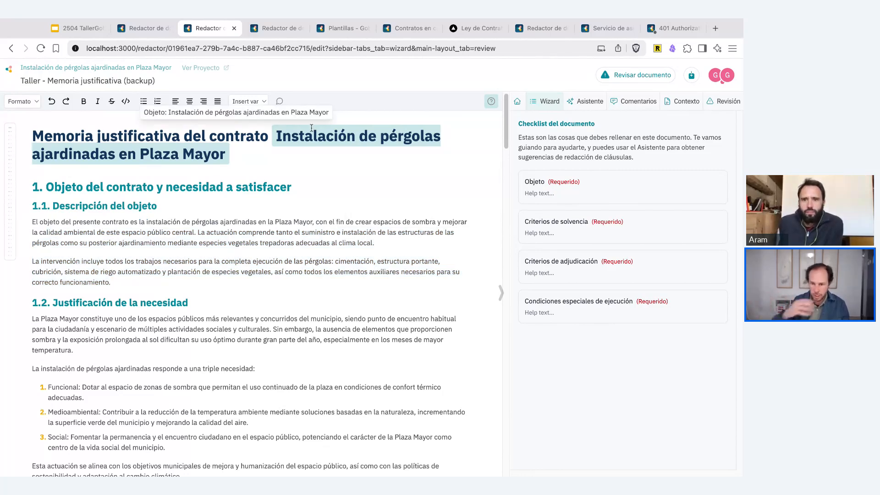
pyautogui.click(216, 187)
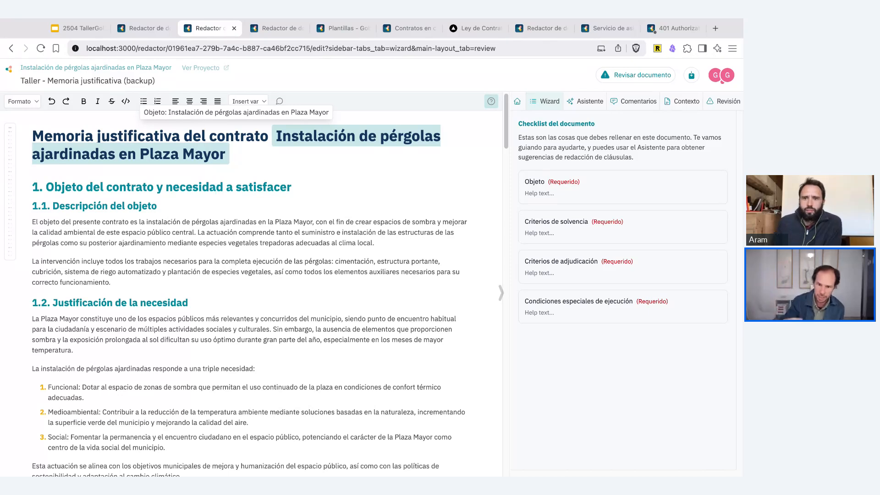
pyautogui.click(585, 103)
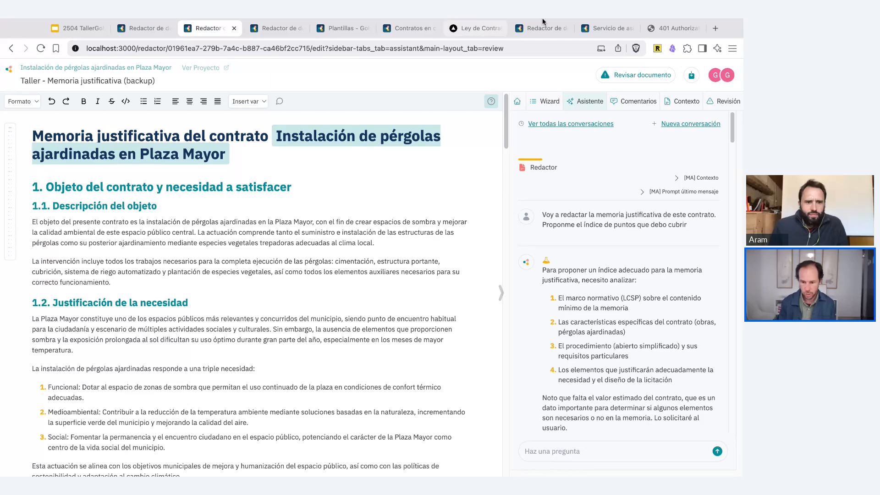
# - Switch to the Guaguas Municipales tender, view the "Claves PCAP" summary of its Pliego cláusulas administrativas, and reopen the document's question suggestions
pyautogui.click(600, 29)
pyautogui.scroll(-4, 234, 294)
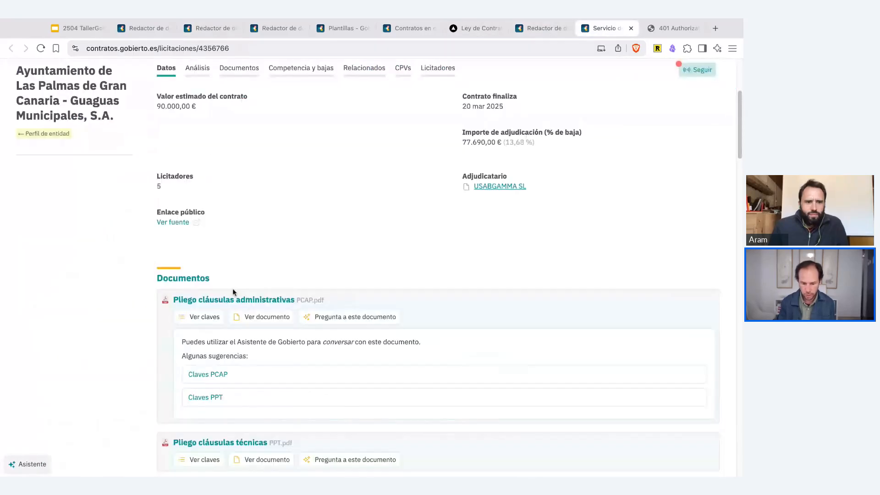
pyautogui.click(224, 374)
pyautogui.scroll(-5, 247, 334)
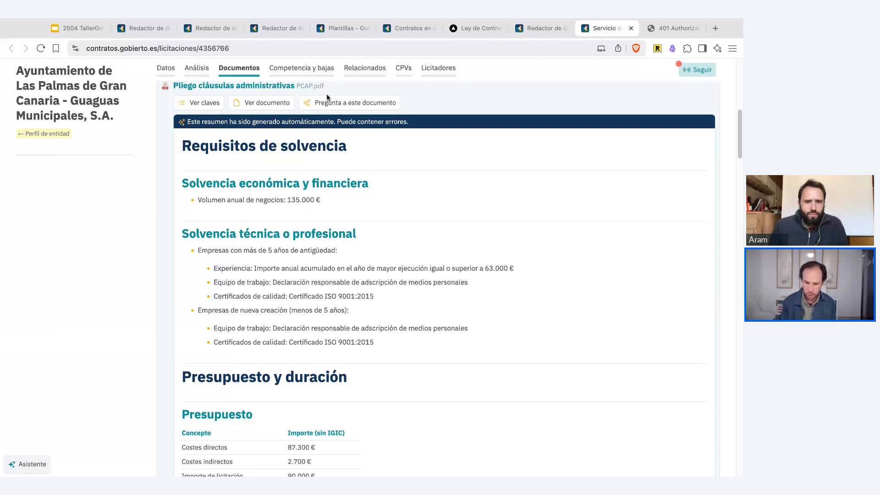
pyautogui.click(342, 102)
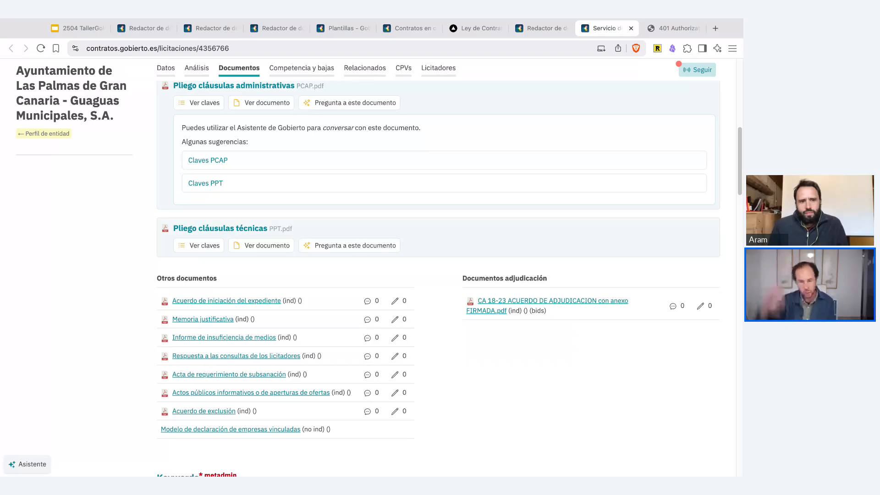
# - Return to the Borrador document, select the heading "4. Insuficiencia de medios" and view the assistant's Modificar and Redactar options
pyautogui.click(274, 28)
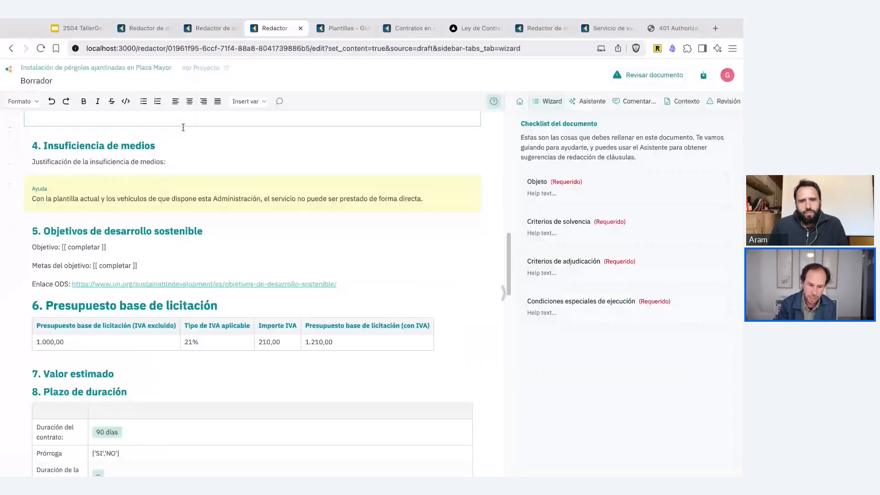
pyautogui.click(118, 145)
pyautogui.doubleClick(117, 145)
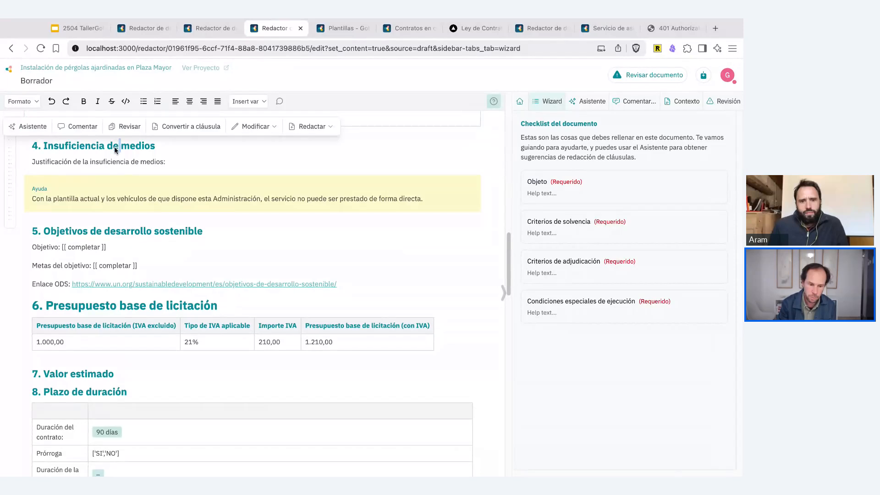
pyautogui.tripleClick(151, 145)
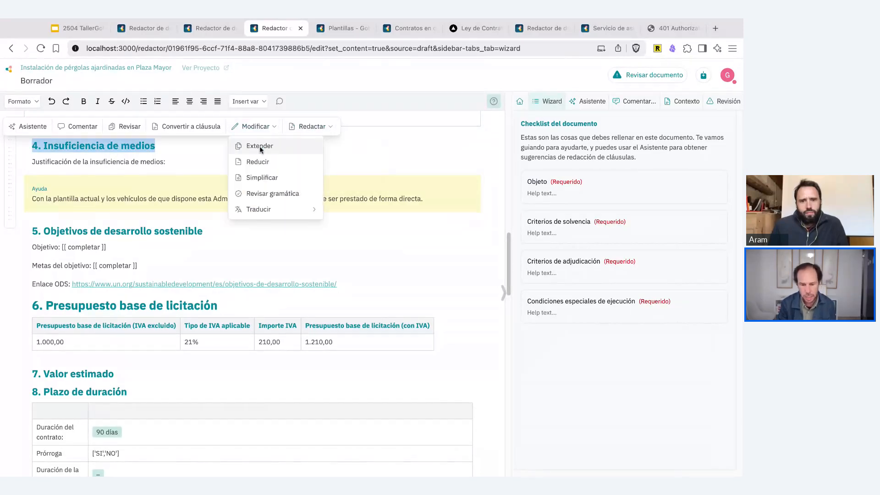
pyautogui.moveTo(321, 148)
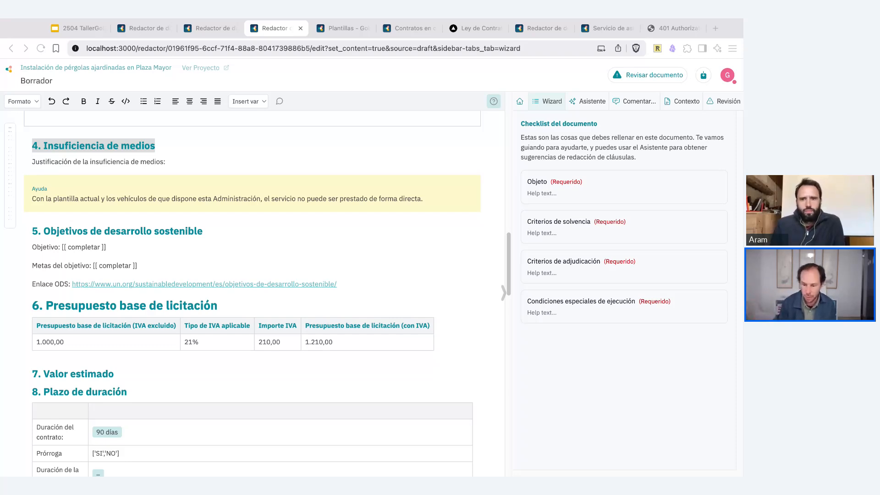
# - Open the first listed assistant conversation about the memoria justificativa's index and read the proposed outline
pyautogui.click(569, 97)
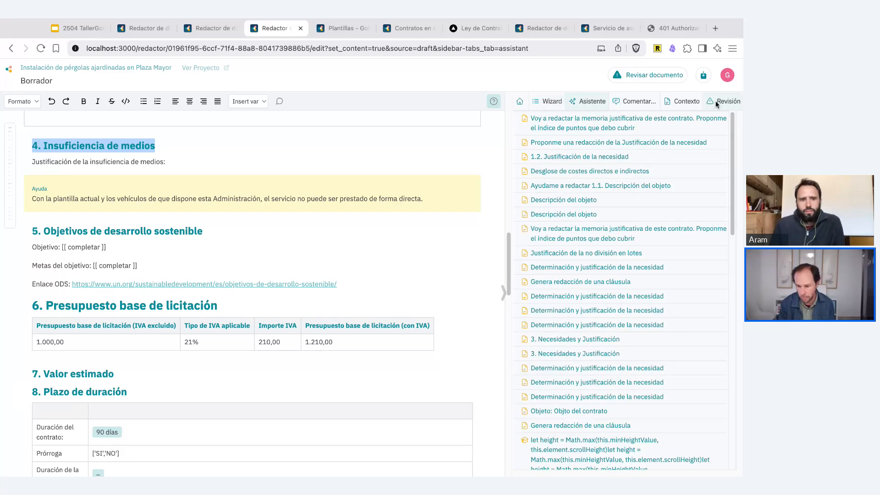
pyautogui.click(717, 102)
pyautogui.click(588, 101)
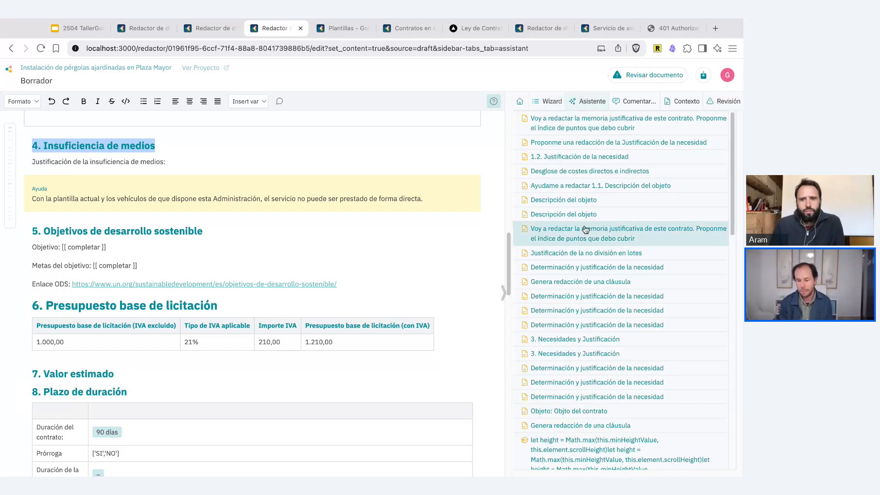
pyautogui.click(586, 128)
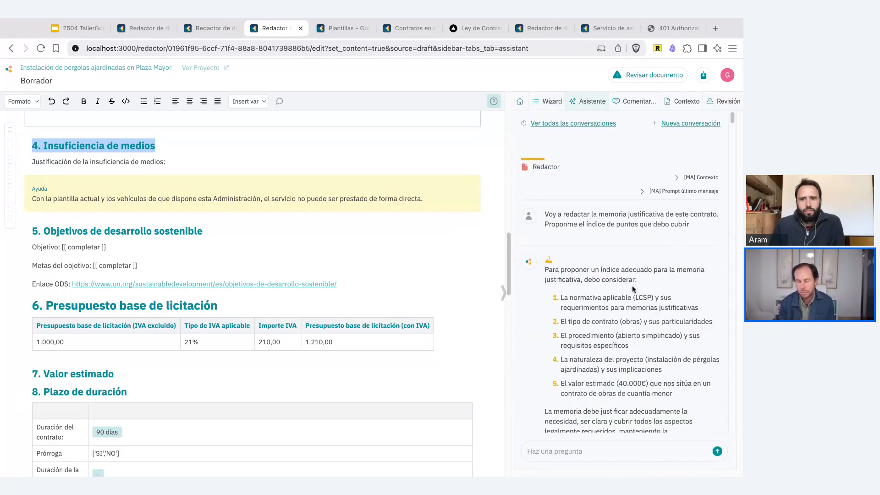
pyautogui.scroll(-5, 634, 289)
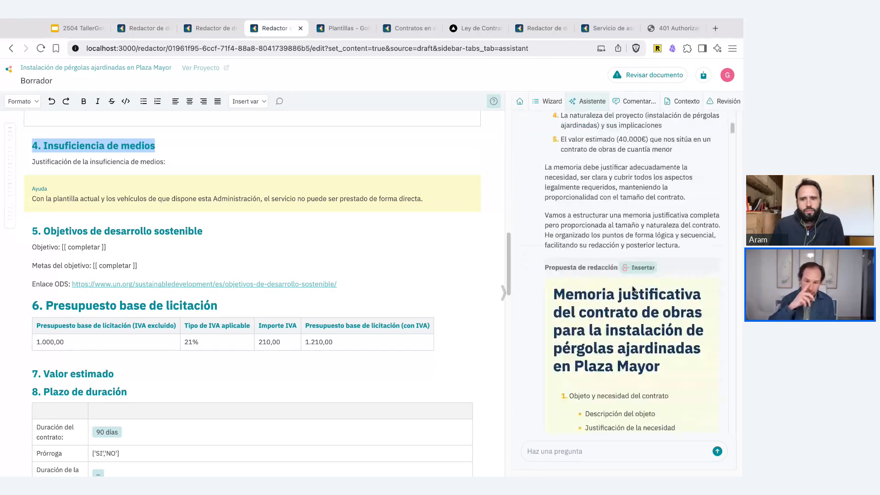